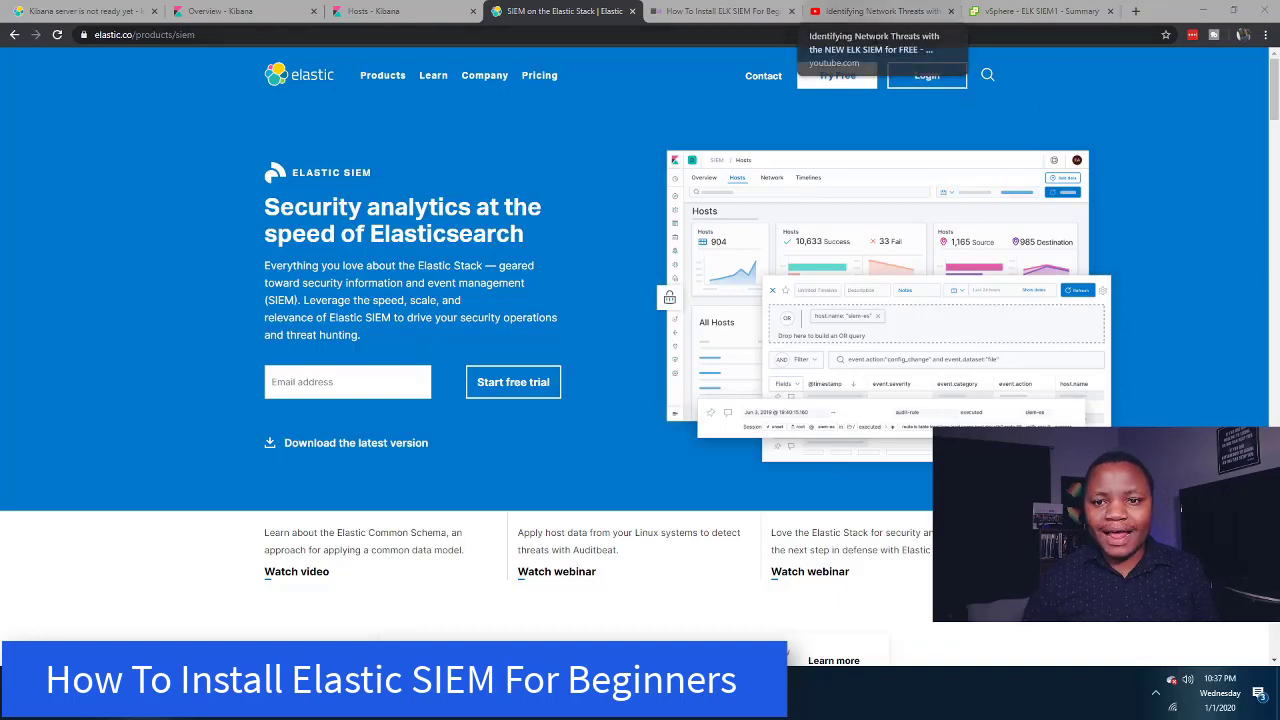
Leave the Identifying Network Threats video and scroll the SIEM page from Speed wins to Cloud-ready.
left_click(866, 20)
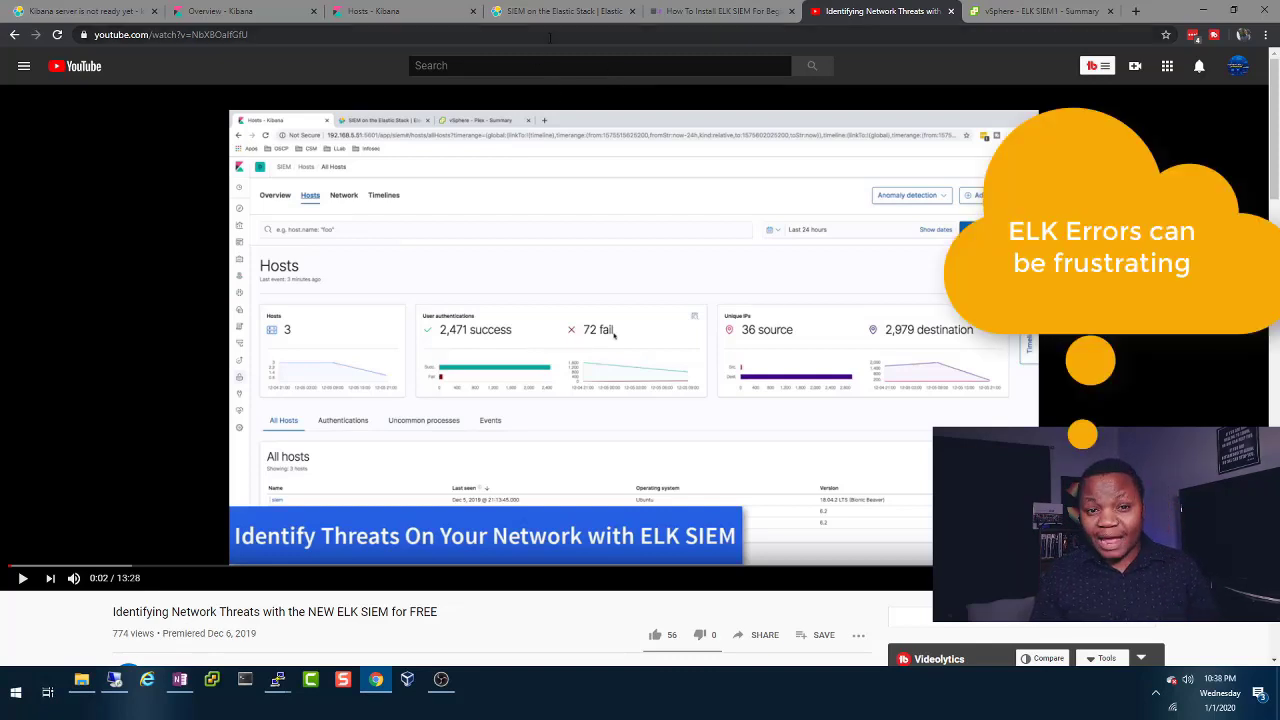
left_click(530, 12)
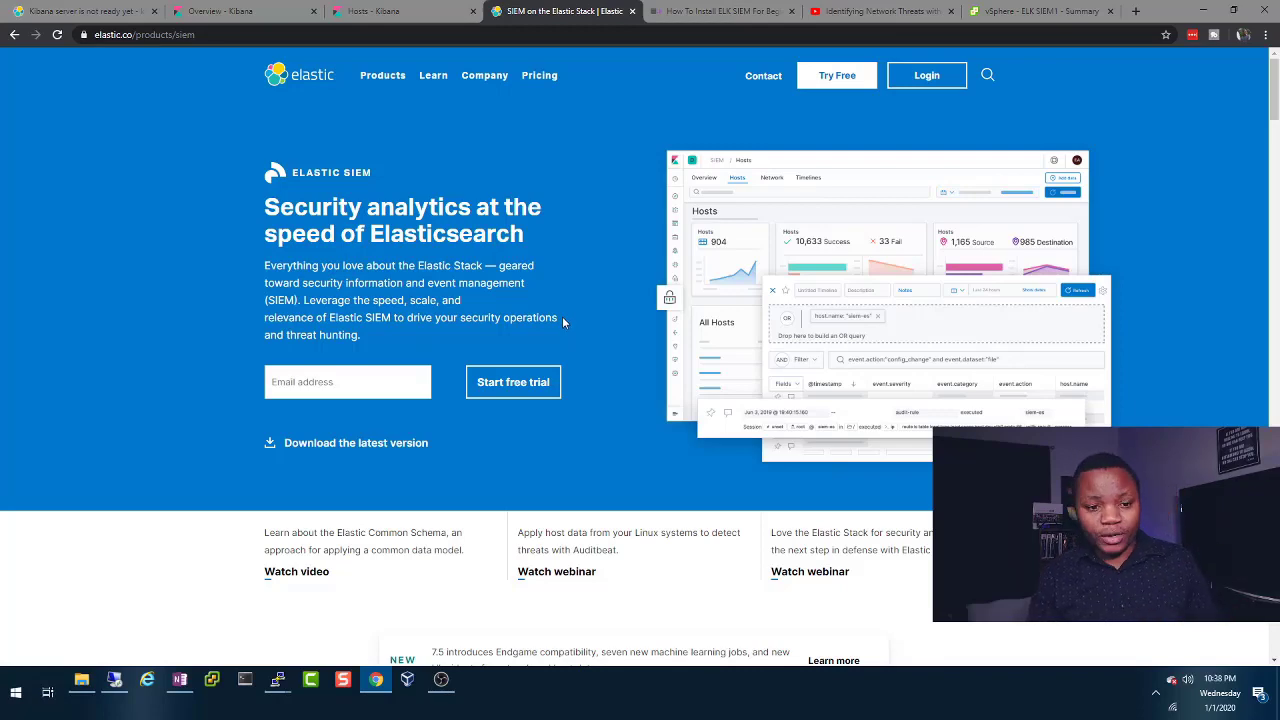
scroll(562, 321, "down", 4)
scroll(562, 321, "up", 3)
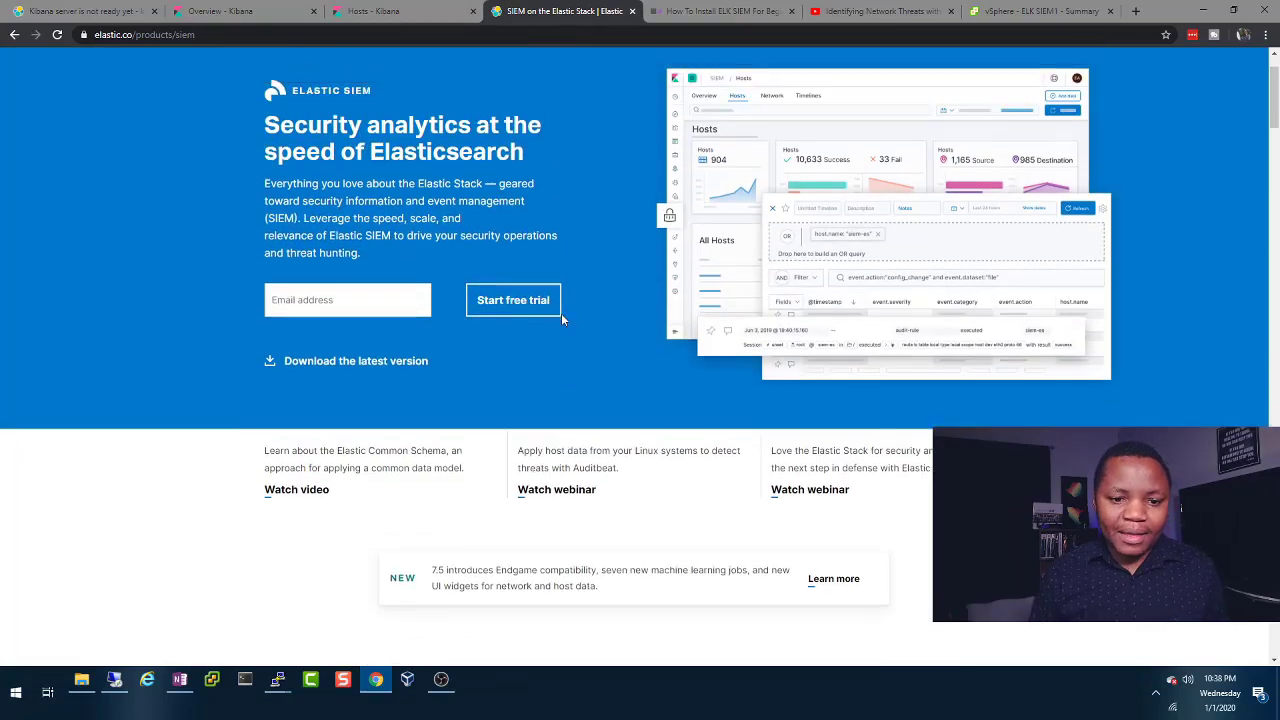
scroll(562, 321, "down", 8)
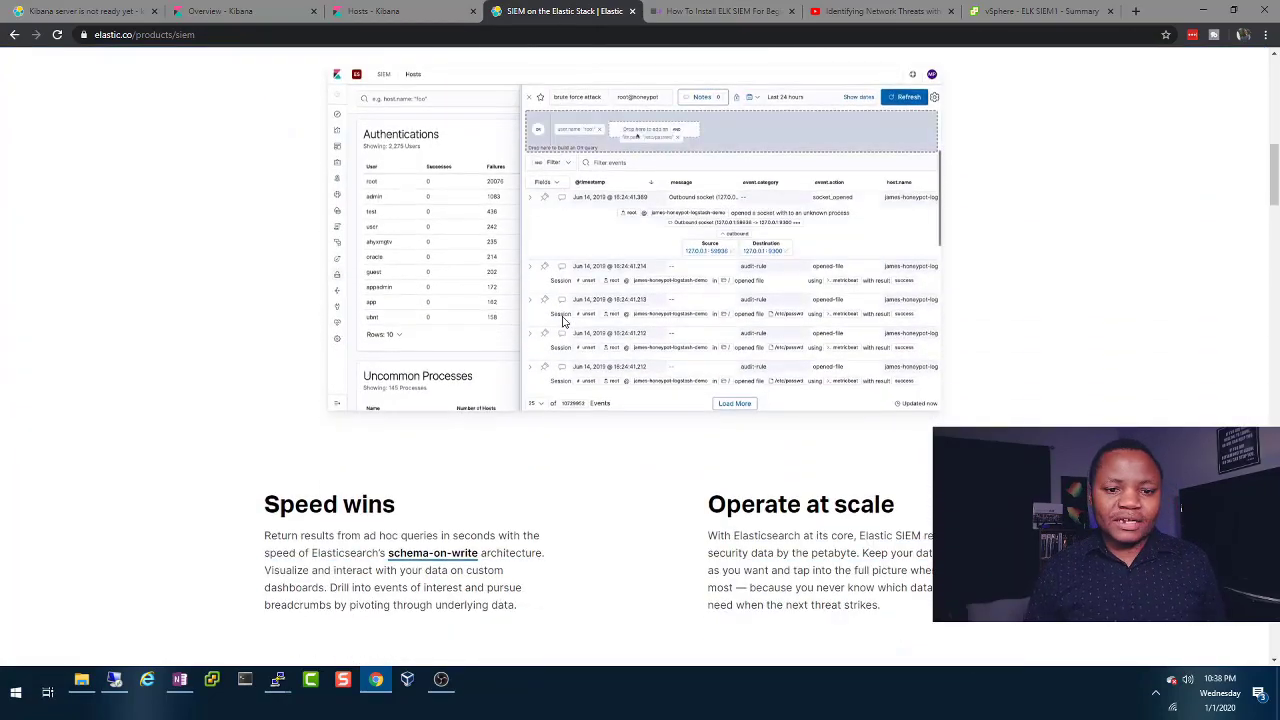
scroll(563, 320, "down", 4)
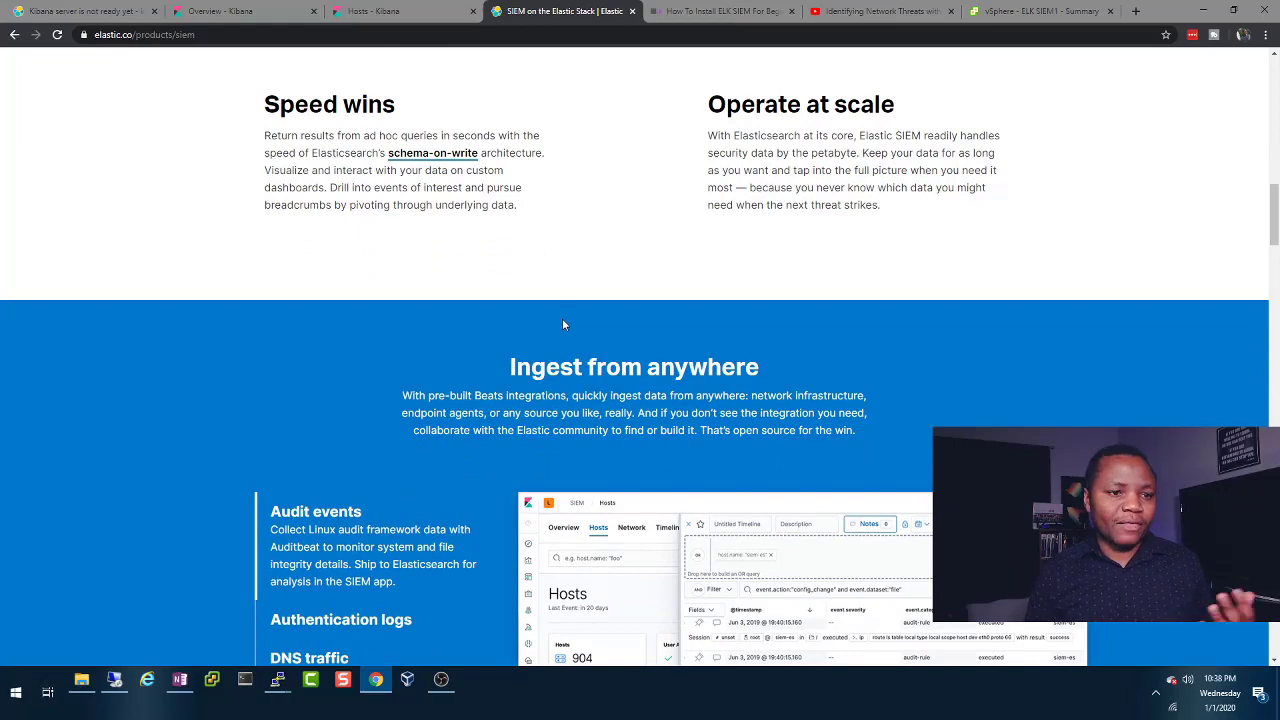
scroll(562, 318, "down", 5)
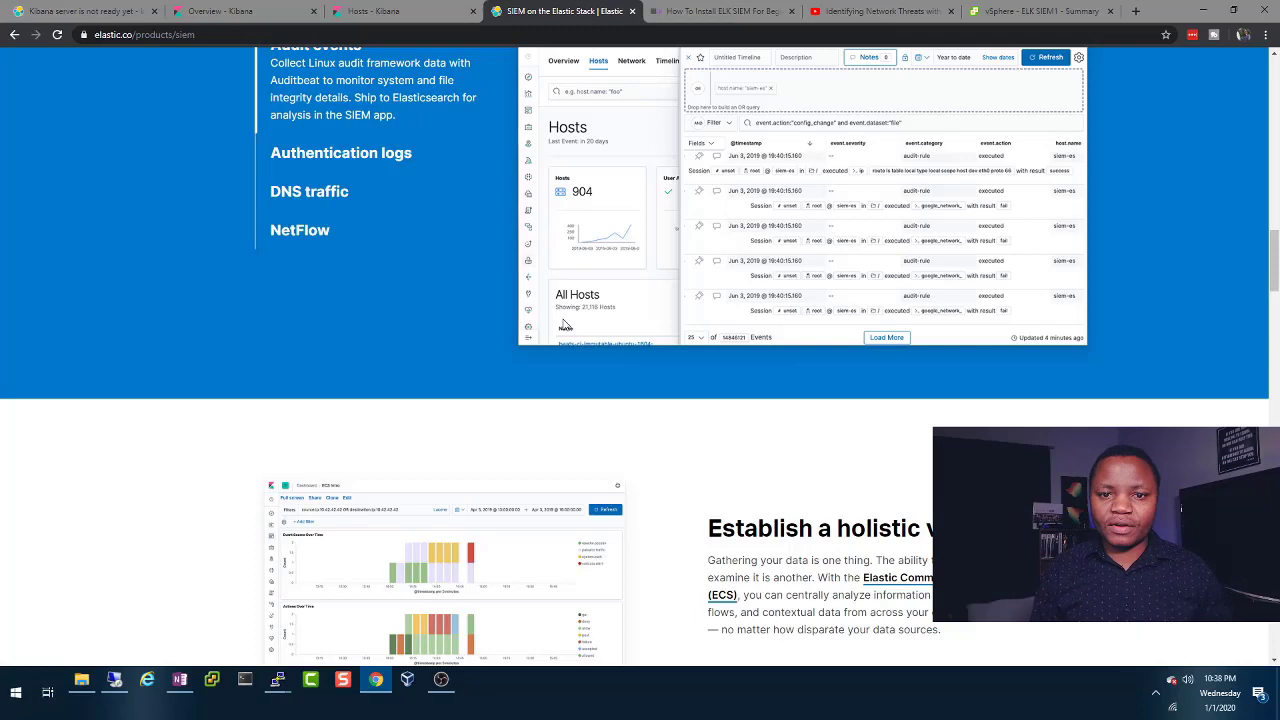
scroll(565, 323, "down", 5)
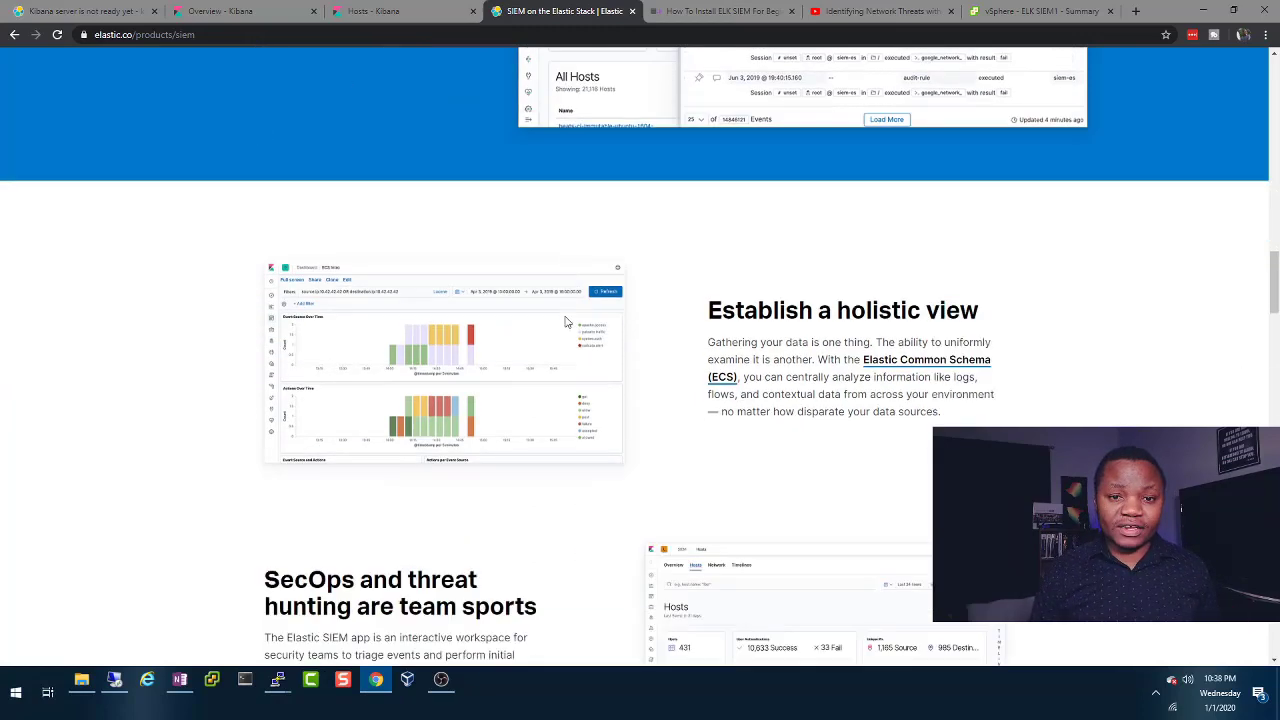
scroll(565, 321, "down", 1)
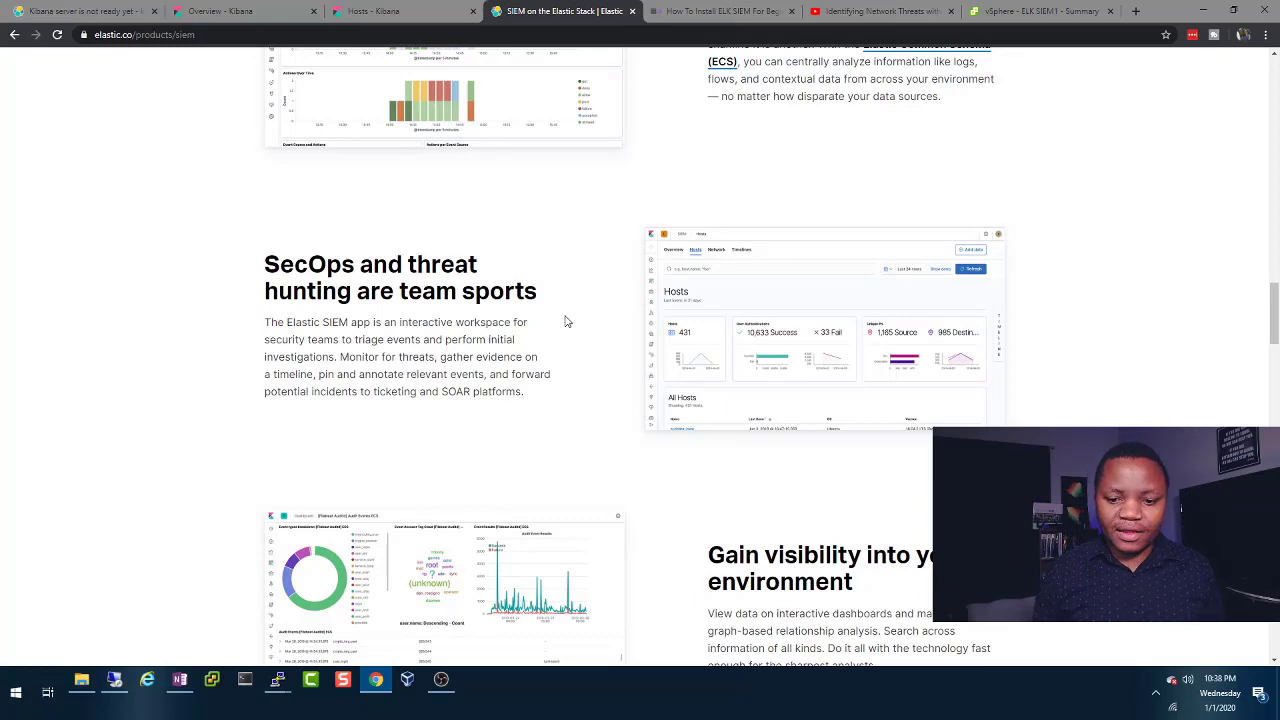
scroll(565, 321, "down", 4)
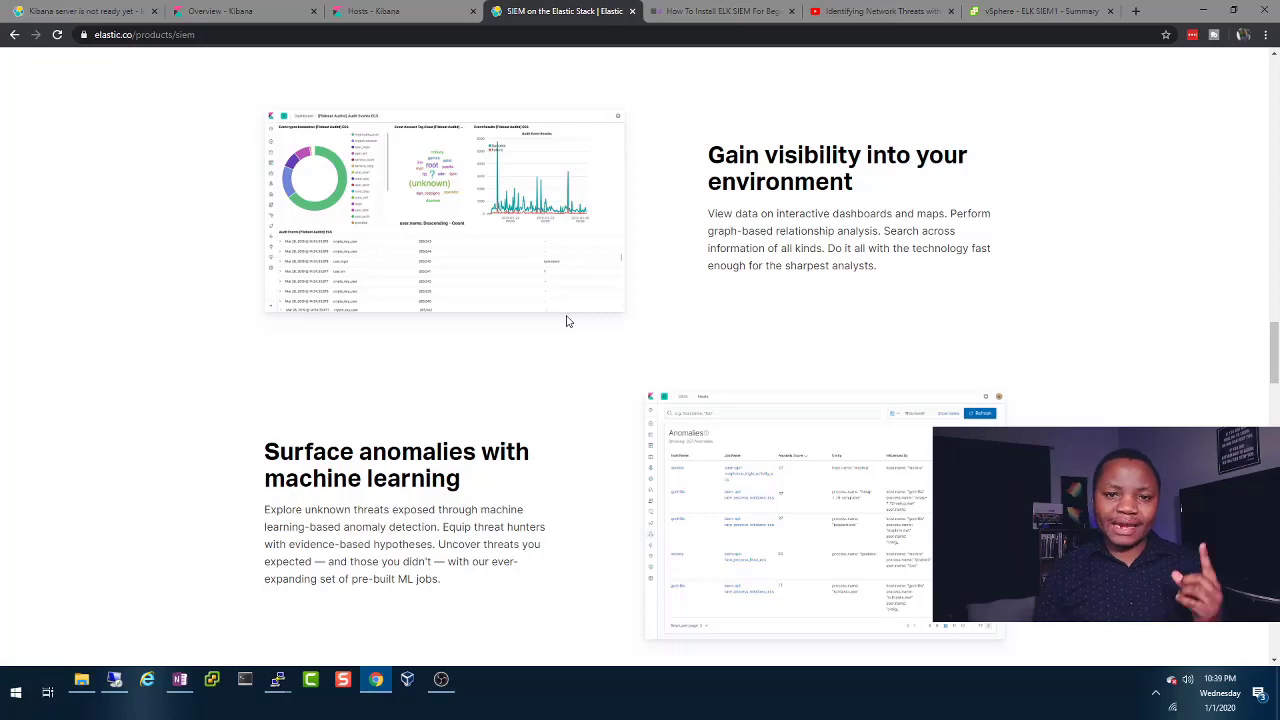
scroll(565, 321, "down", 10)
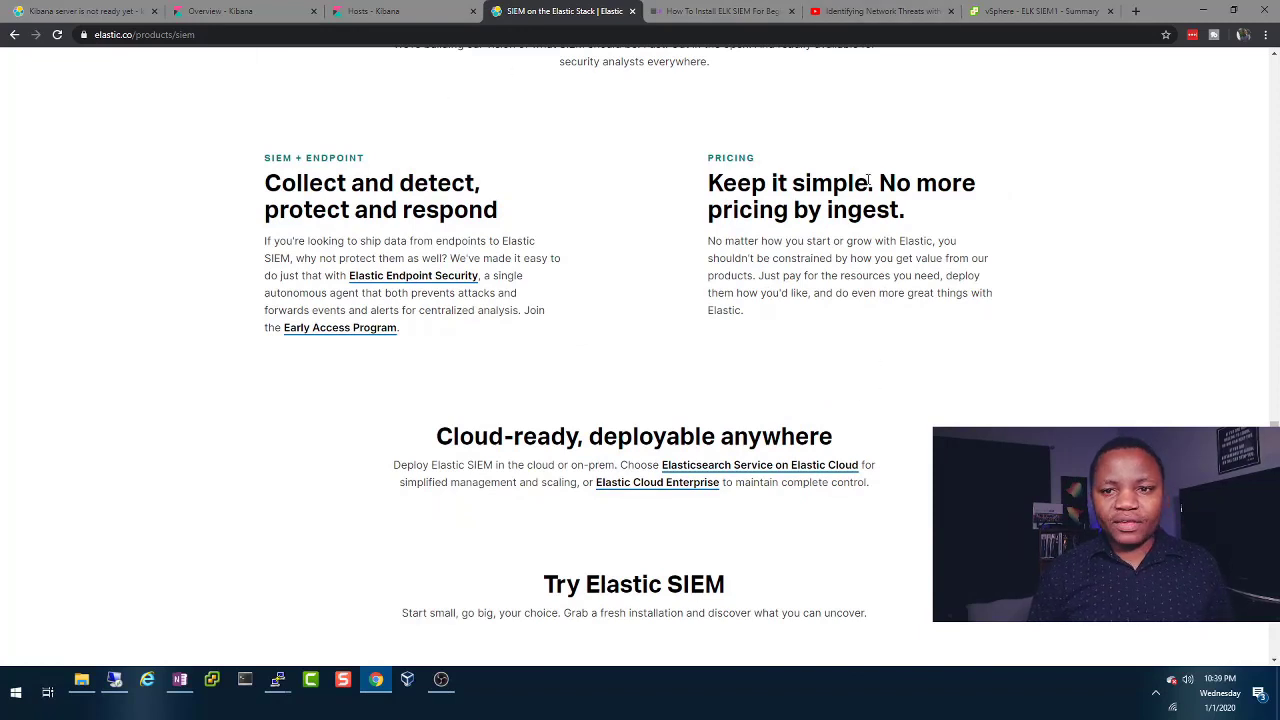
Show the powered-on ELK SIEM1 VM summary: Ubuntu 64-bit, 8 CPUs, 16 GB memory, 500 GB disk.
left_click(857, 14)
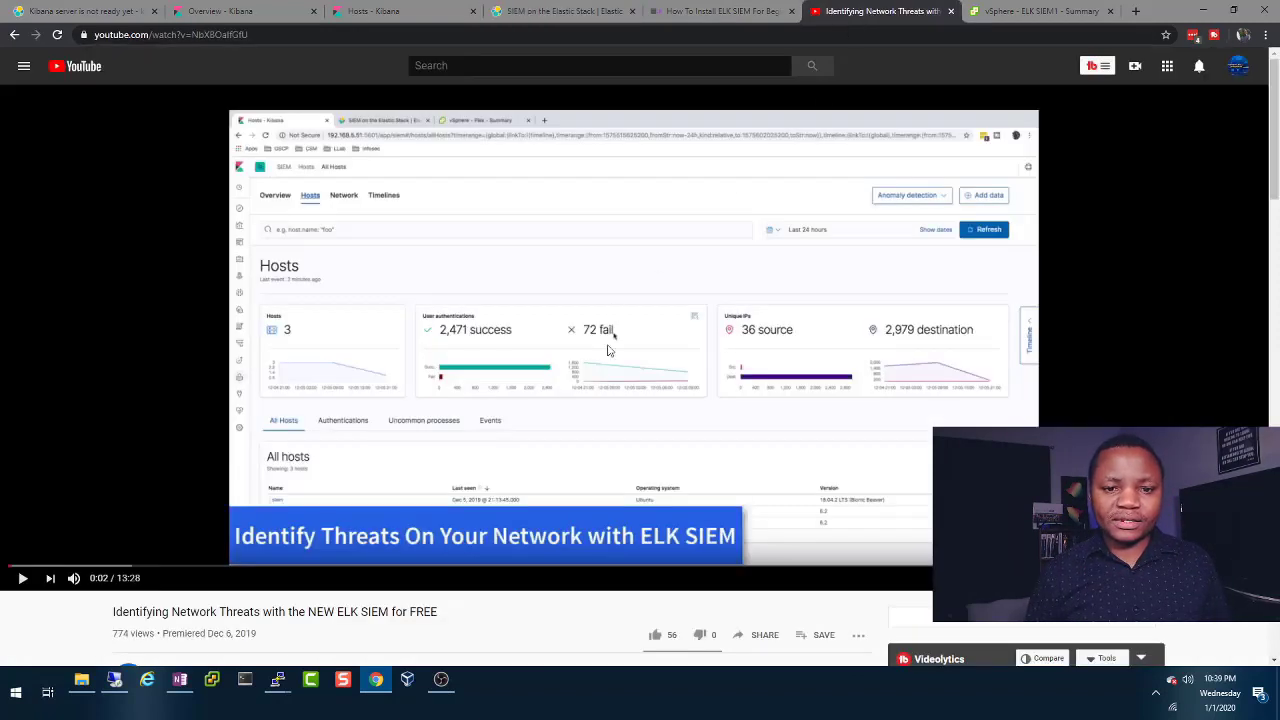
left_click(1006, 15)
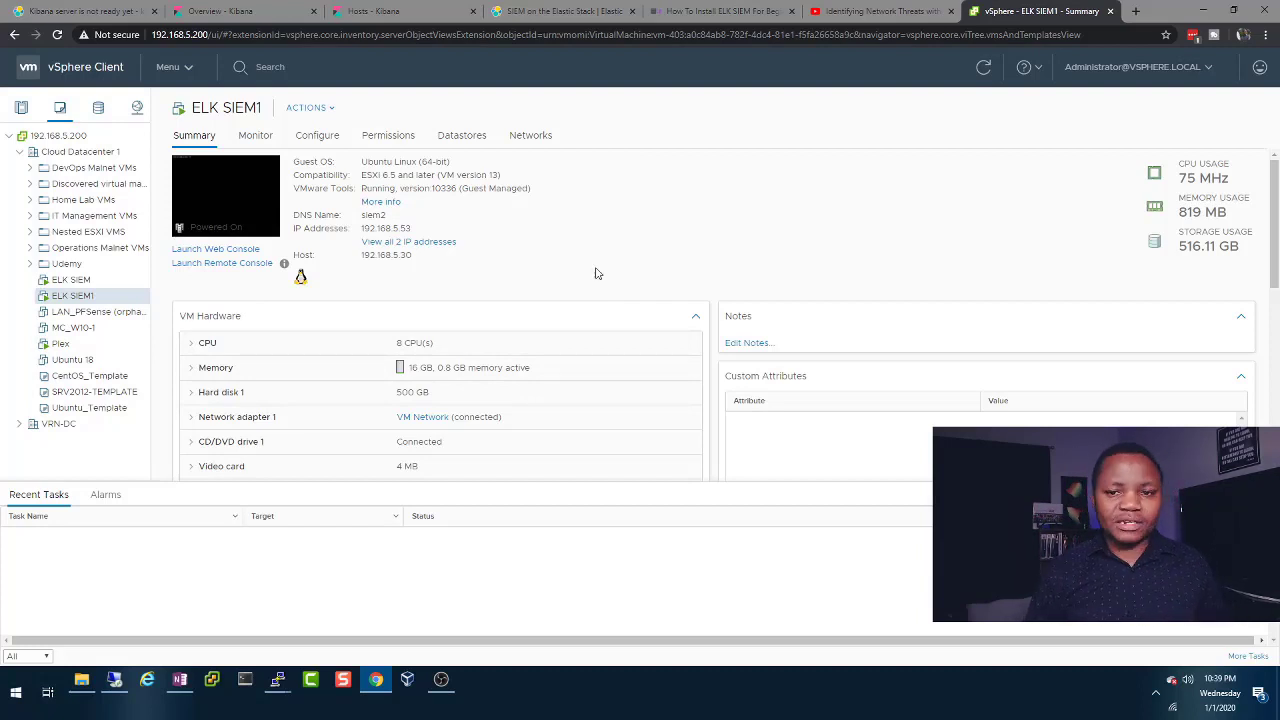
Scroll the ELK SIEM install guide to its VM hardware step with 8 CPUs, 16 GB, 500 GB.
left_click(710, 12)
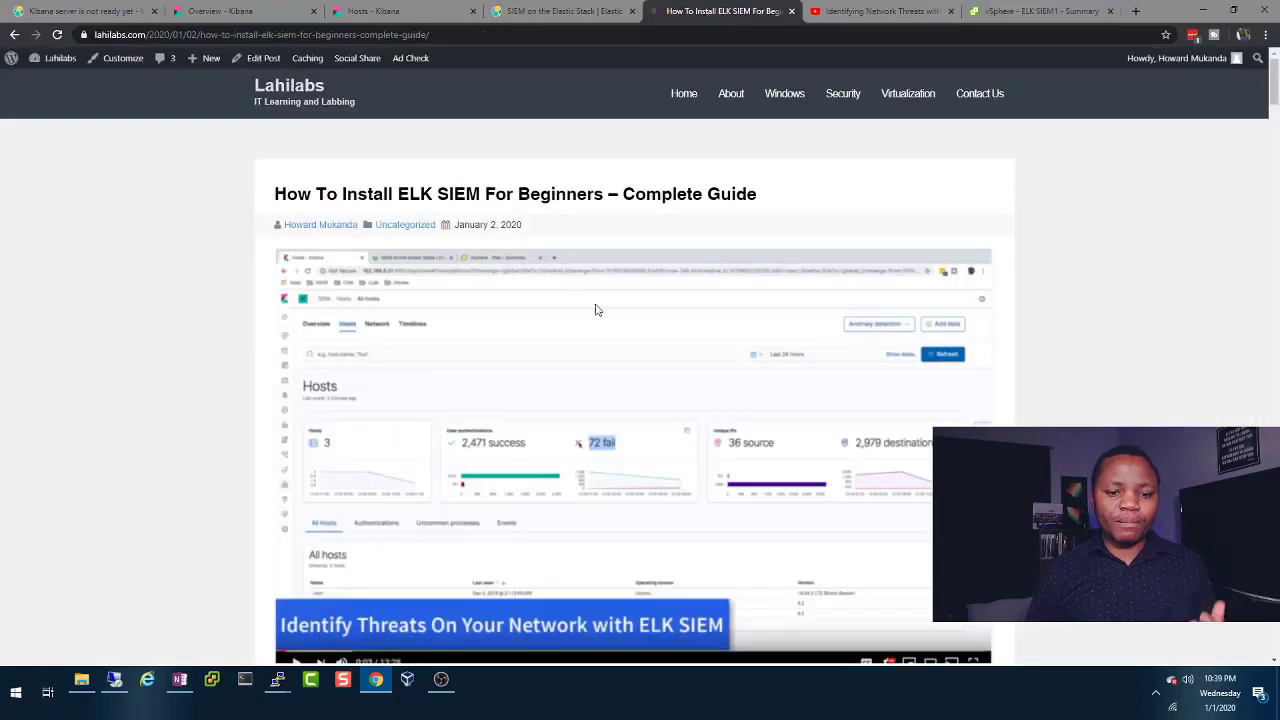
scroll(594, 310, "down", 3)
scroll(594, 322, "down", 1)
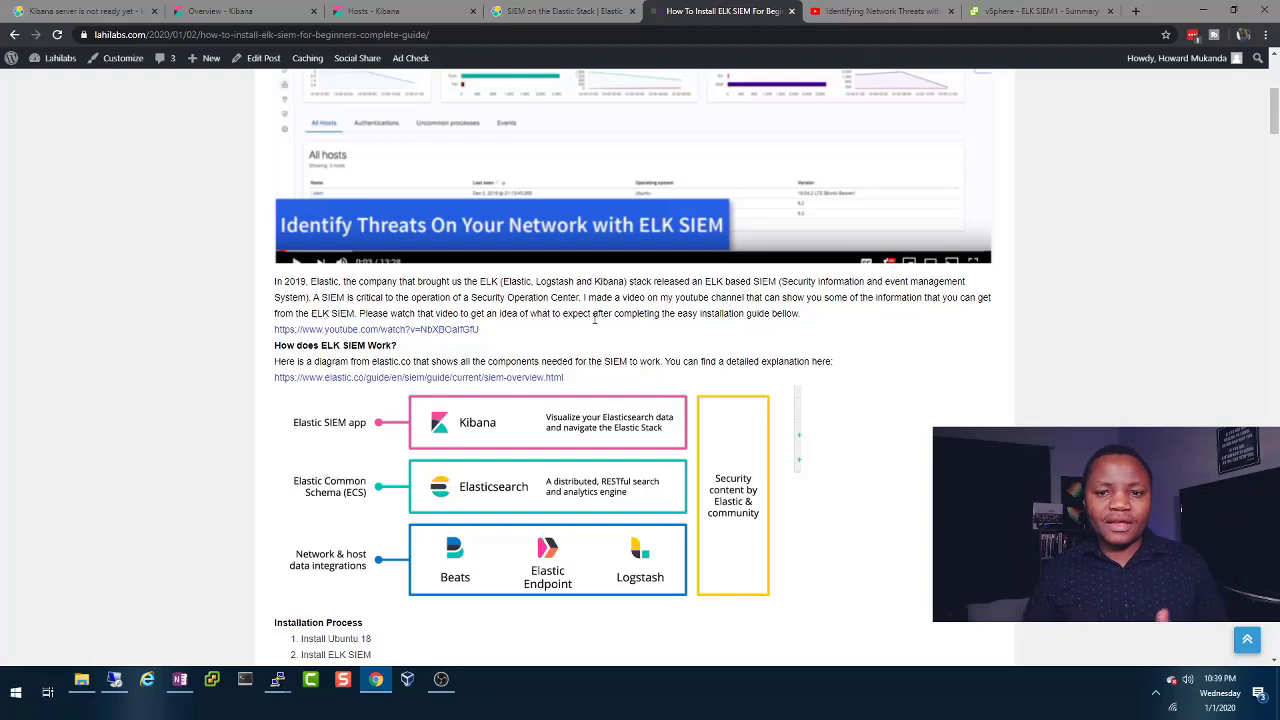
scroll(578, 360, "down", 3)
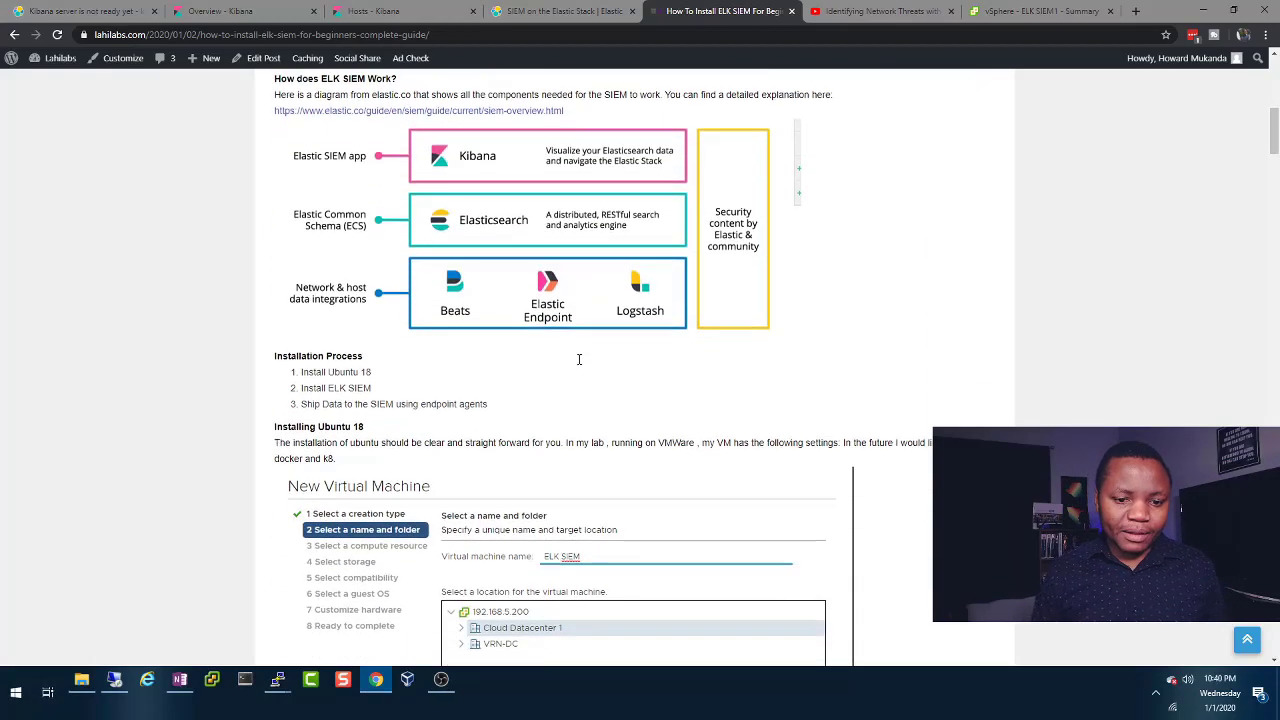
scroll(561, 372, "down", 2)
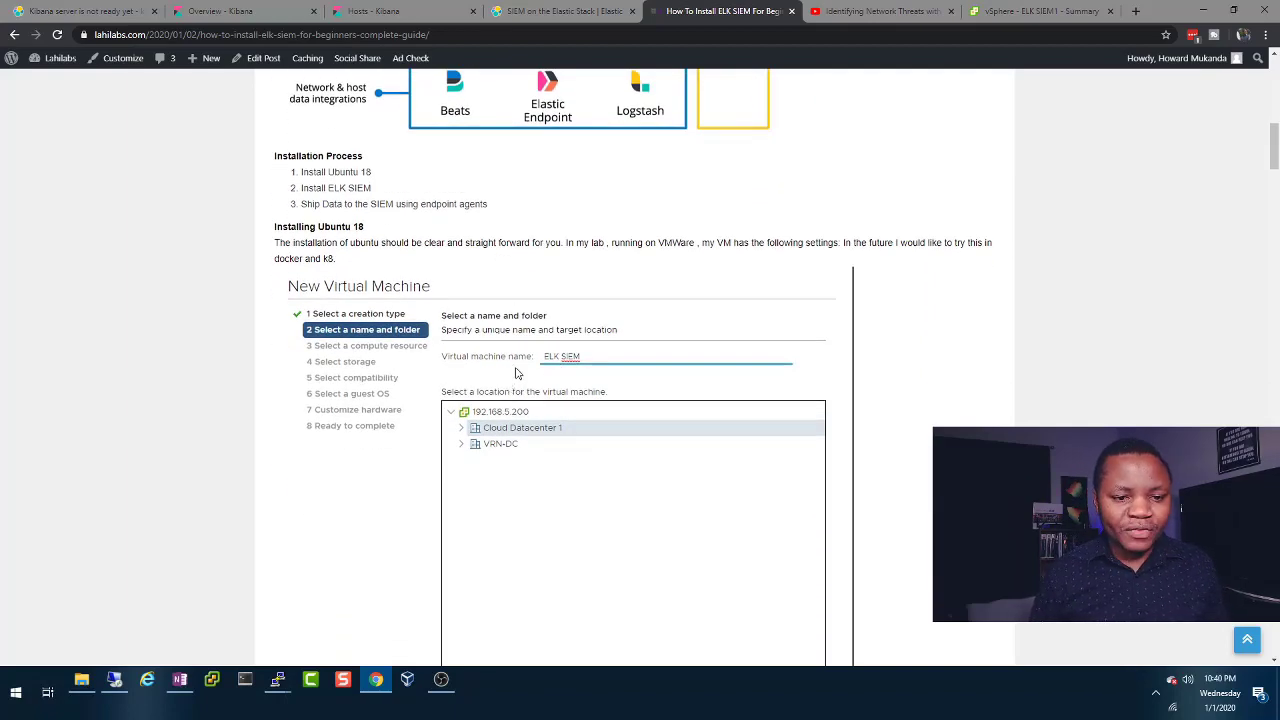
scroll(517, 371, "down", 2)
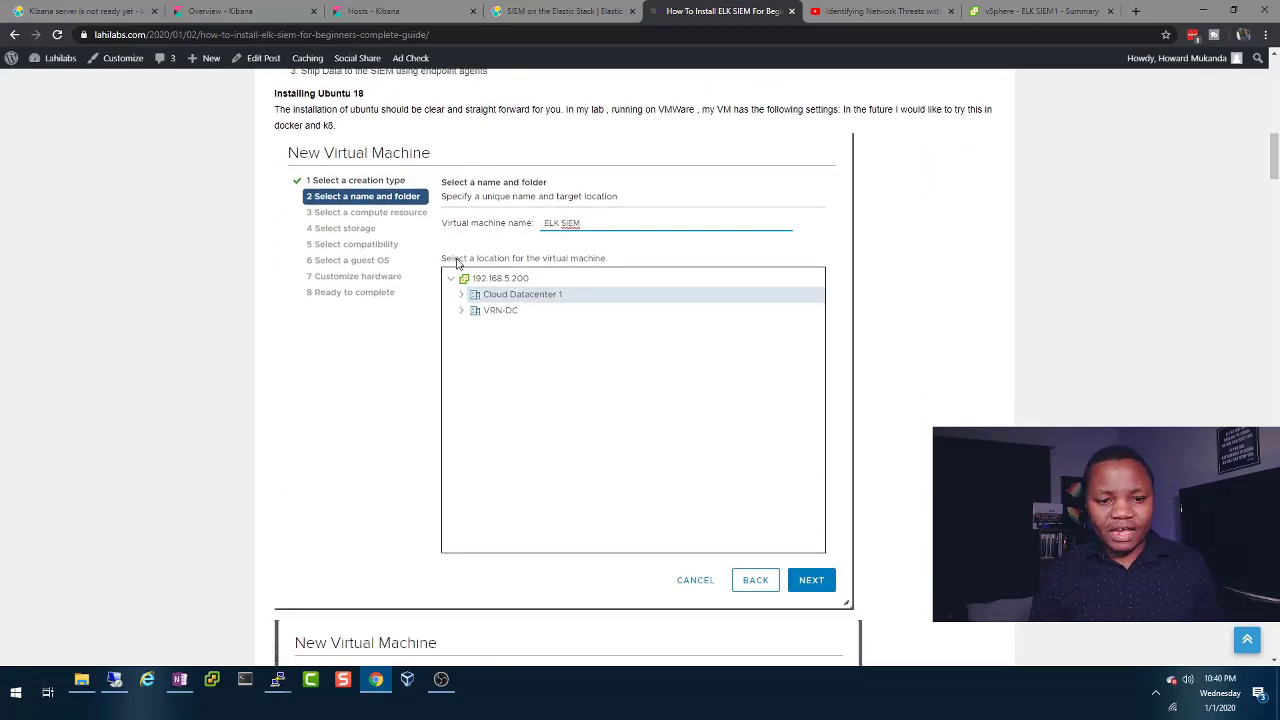
scroll(530, 274, "down", 2)
scroll(510, 283, "down", 3)
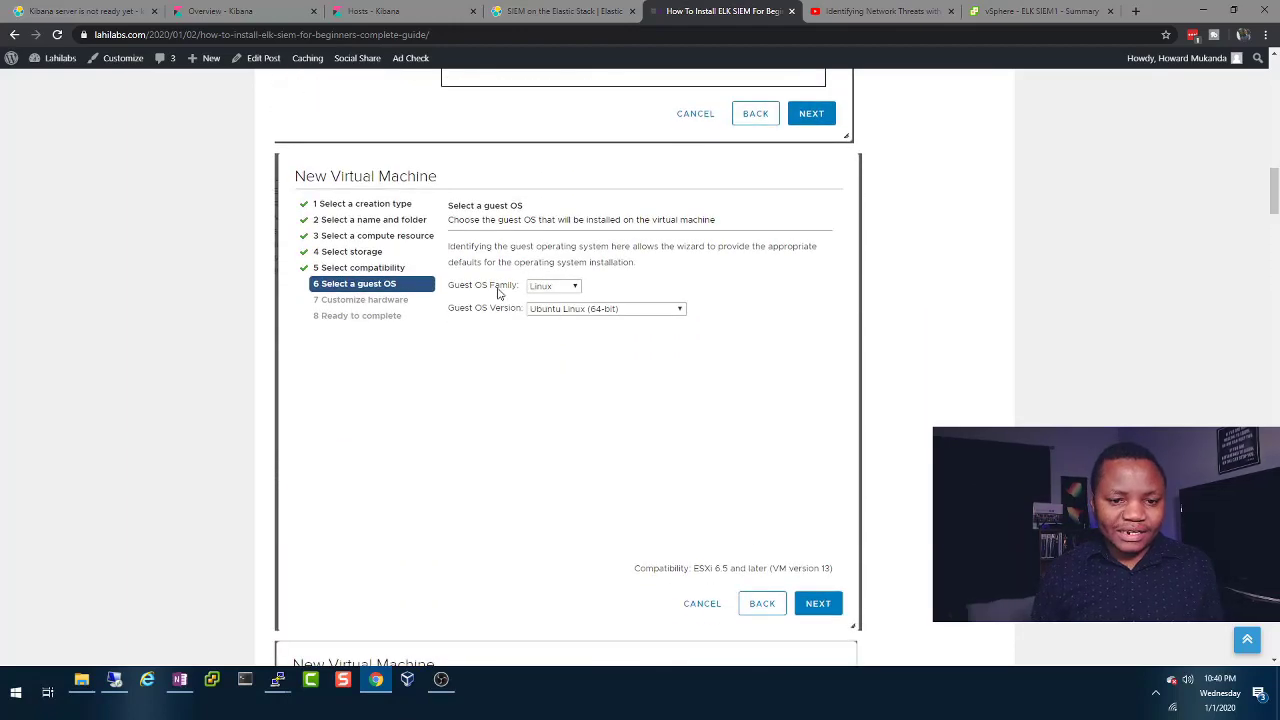
scroll(563, 334, "down", 5)
scroll(559, 343, "down", 1)
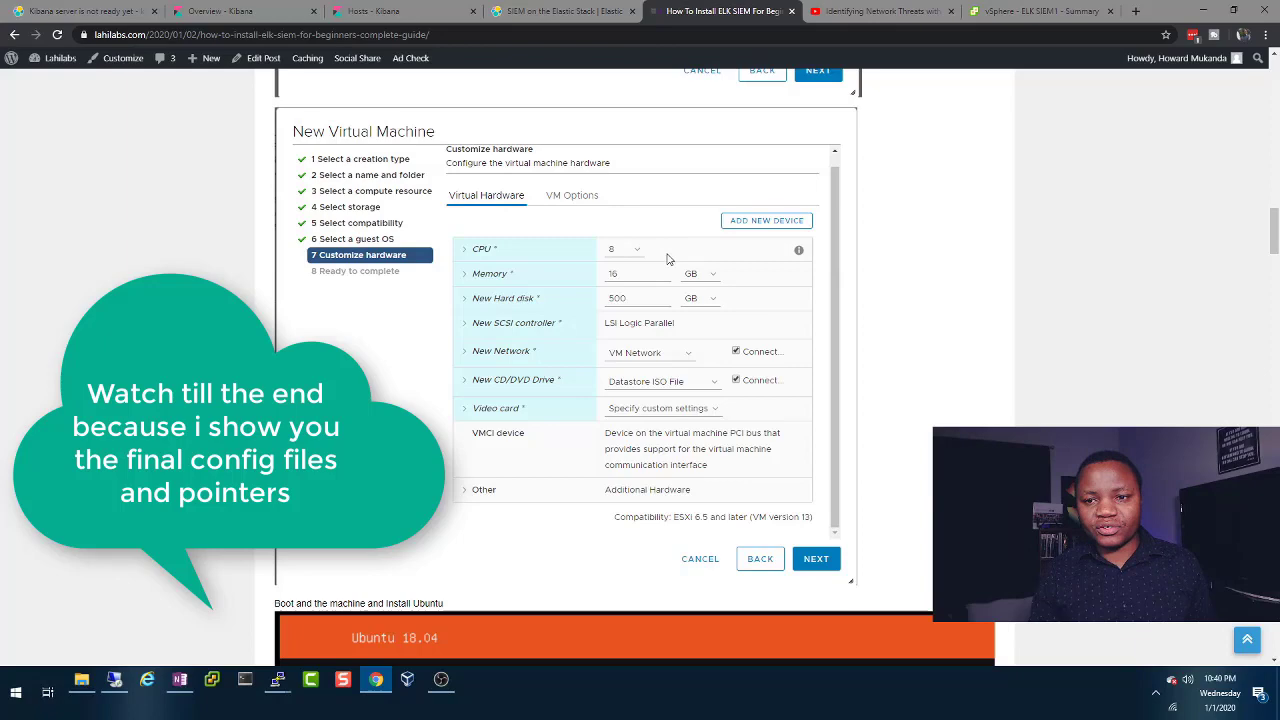
scroll(668, 258, "down", 3)
scroll(641, 290, "up", 1)
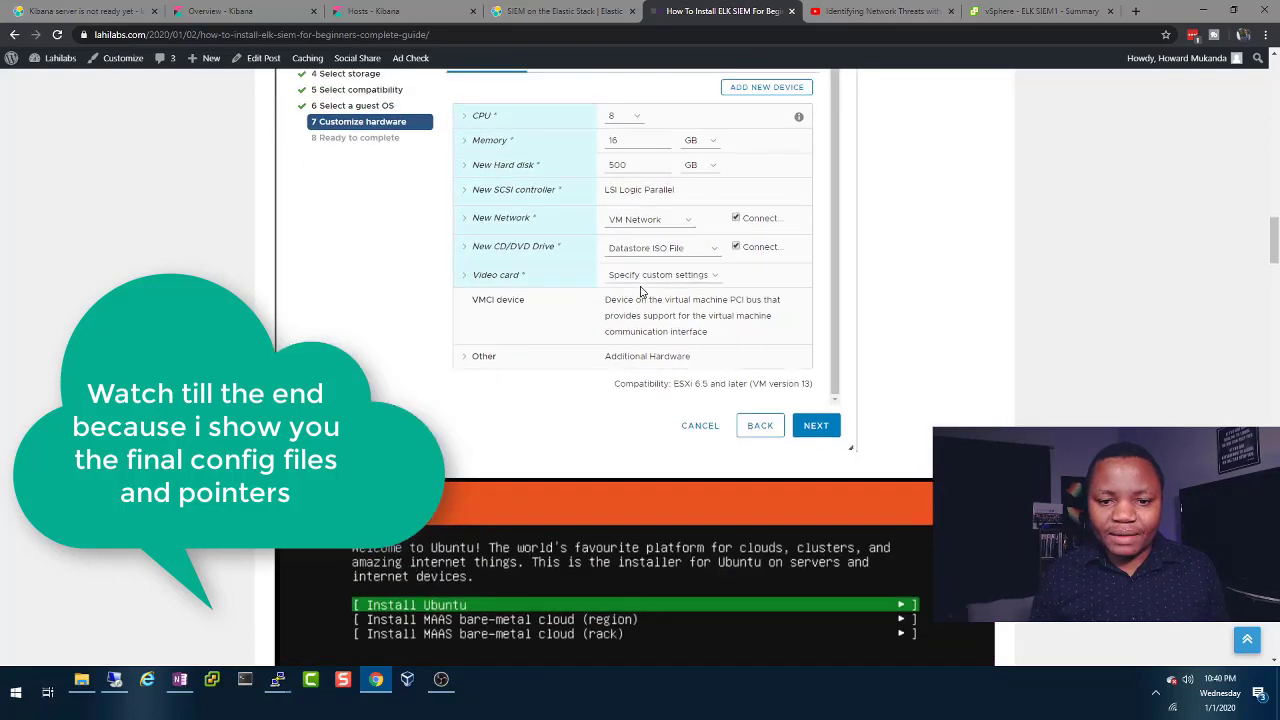
scroll(641, 290, "up", 2)
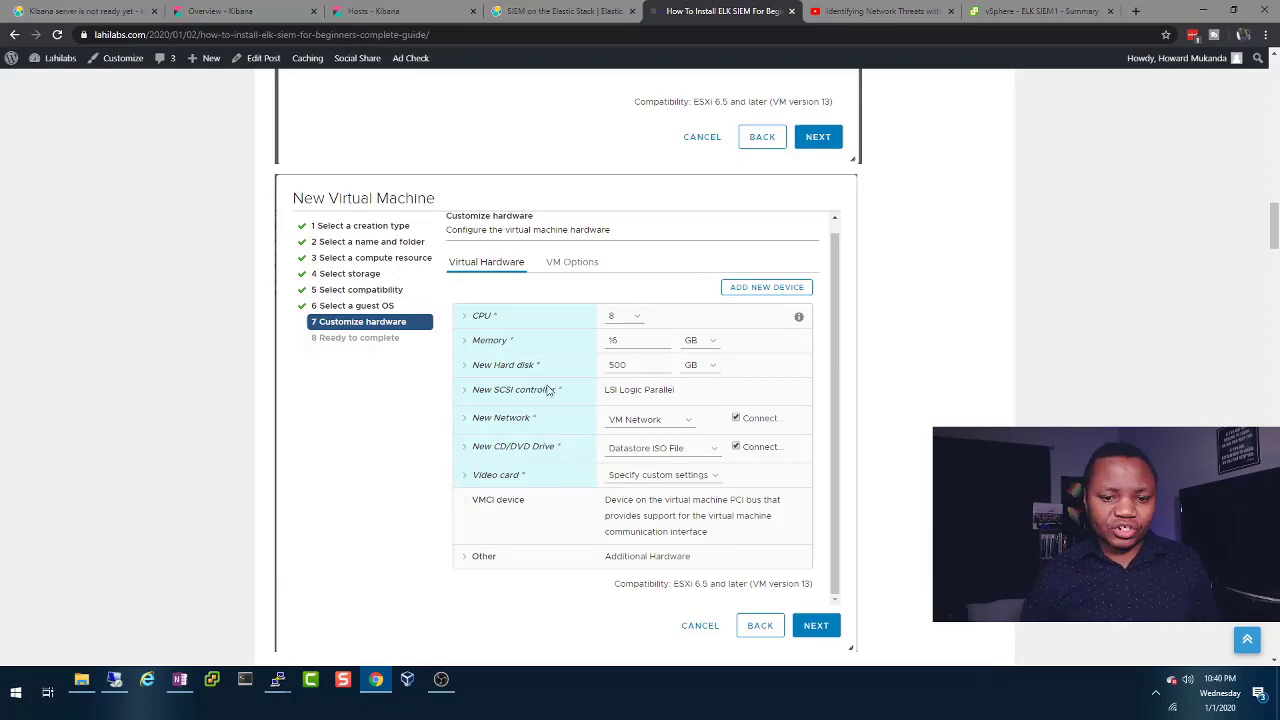
Scroll the guide past the Elasticsearch output to the INSTALLING KIBANA and kibana.yml sections.
scroll(630, 440, "down", 5)
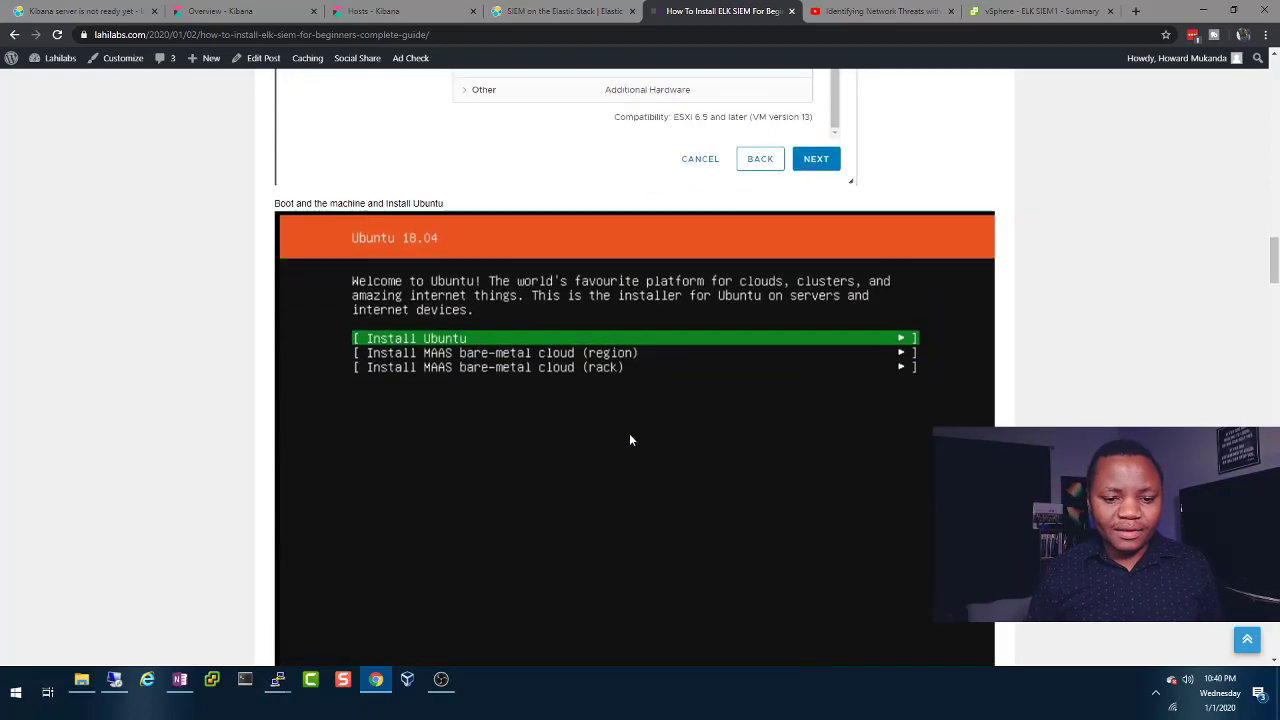
scroll(629, 433, "down", 20)
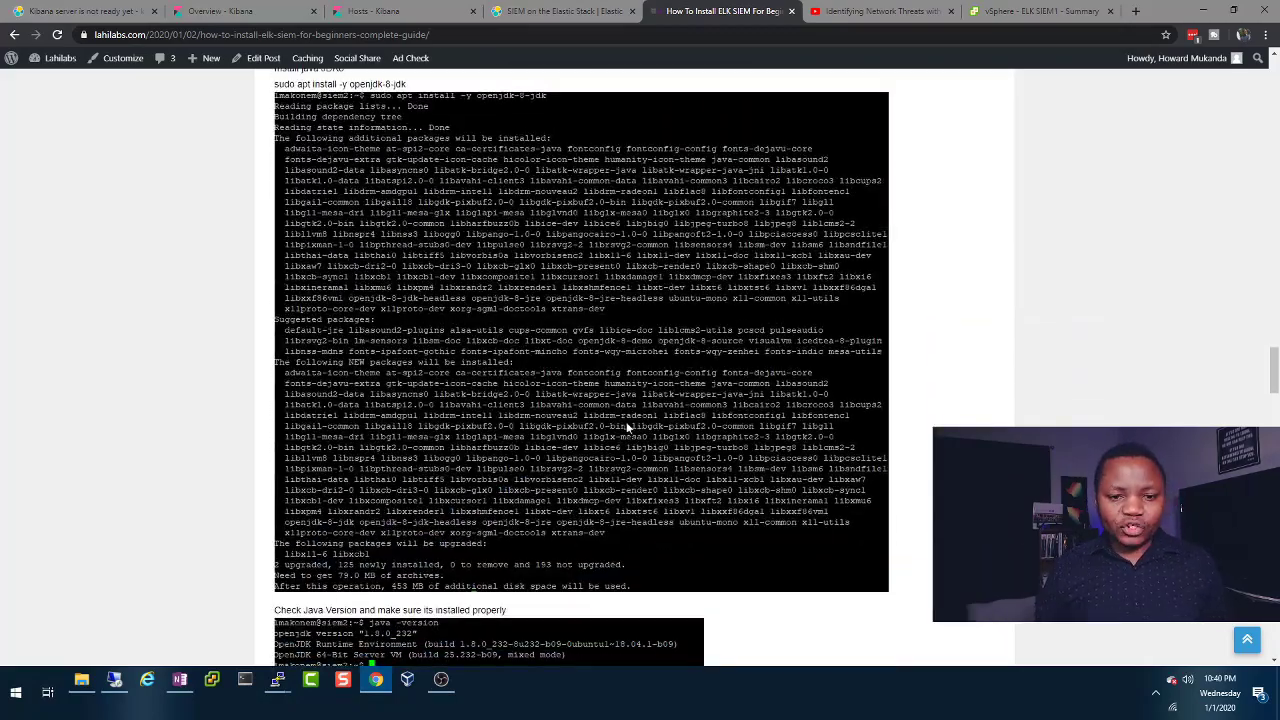
scroll(627, 427, "down", 4)
scroll(625, 420, "up", 5)
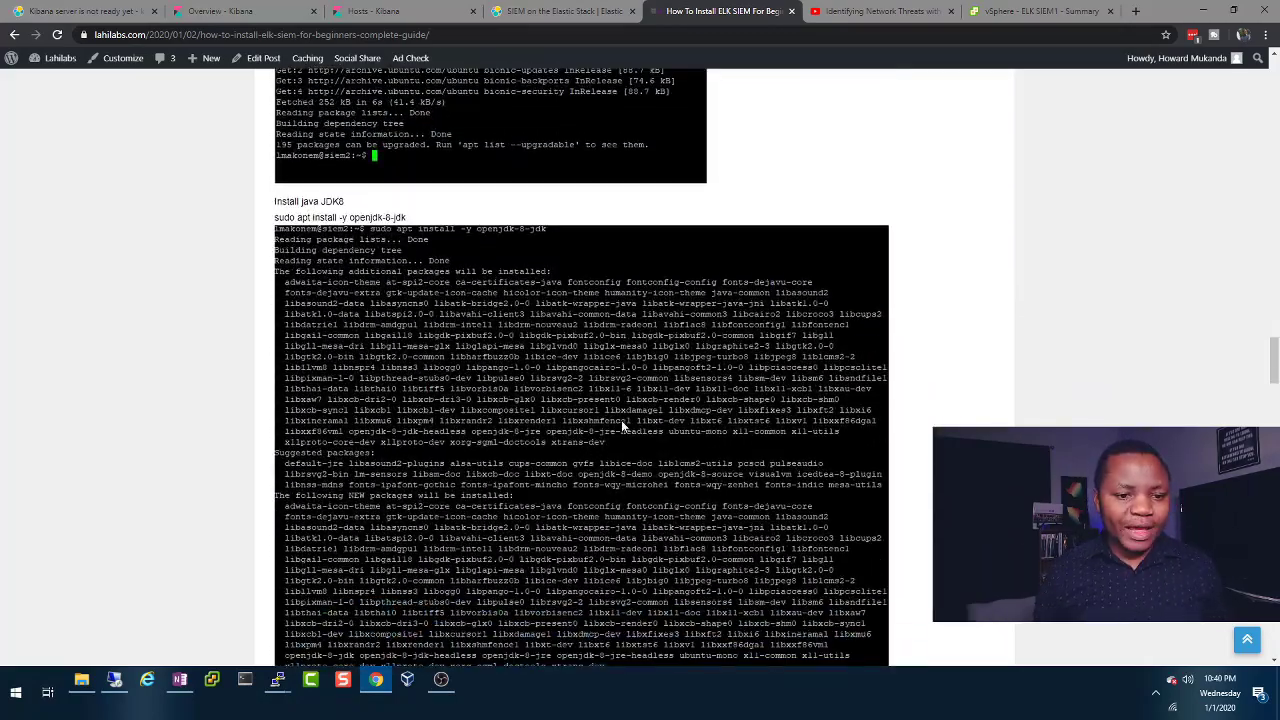
scroll(621, 420, "down", 15)
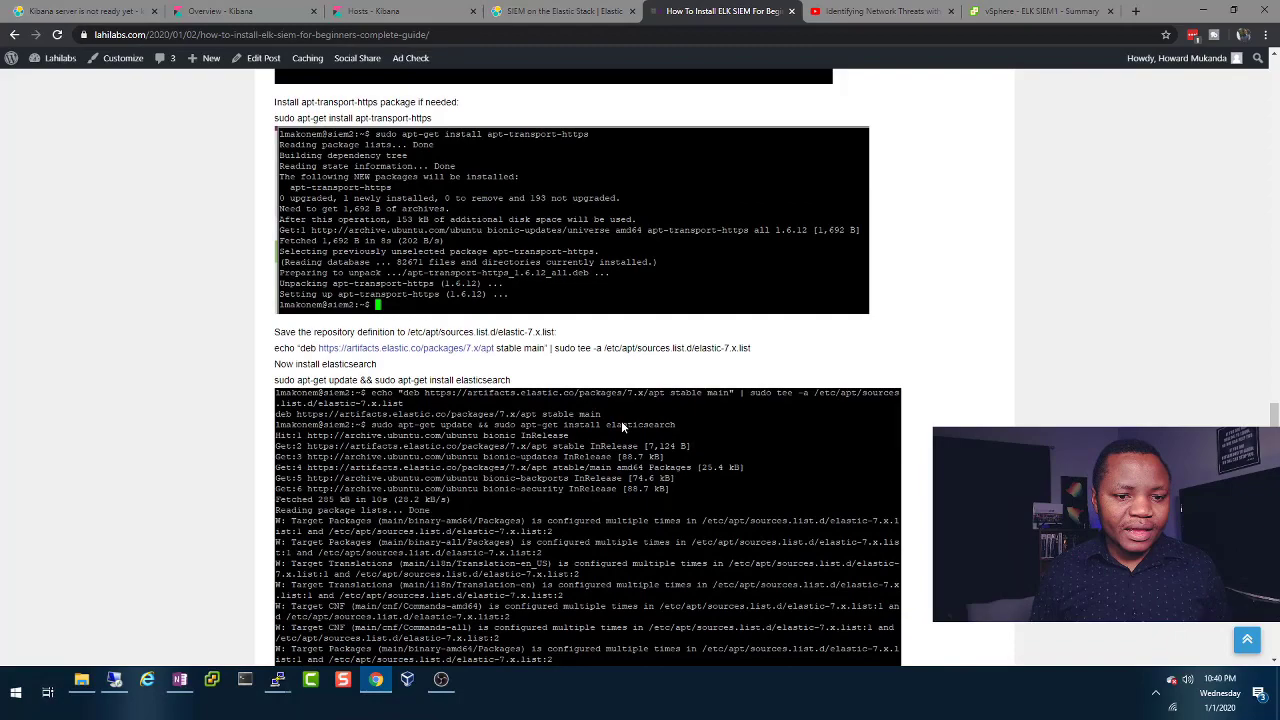
scroll(621, 420, "down", 10)
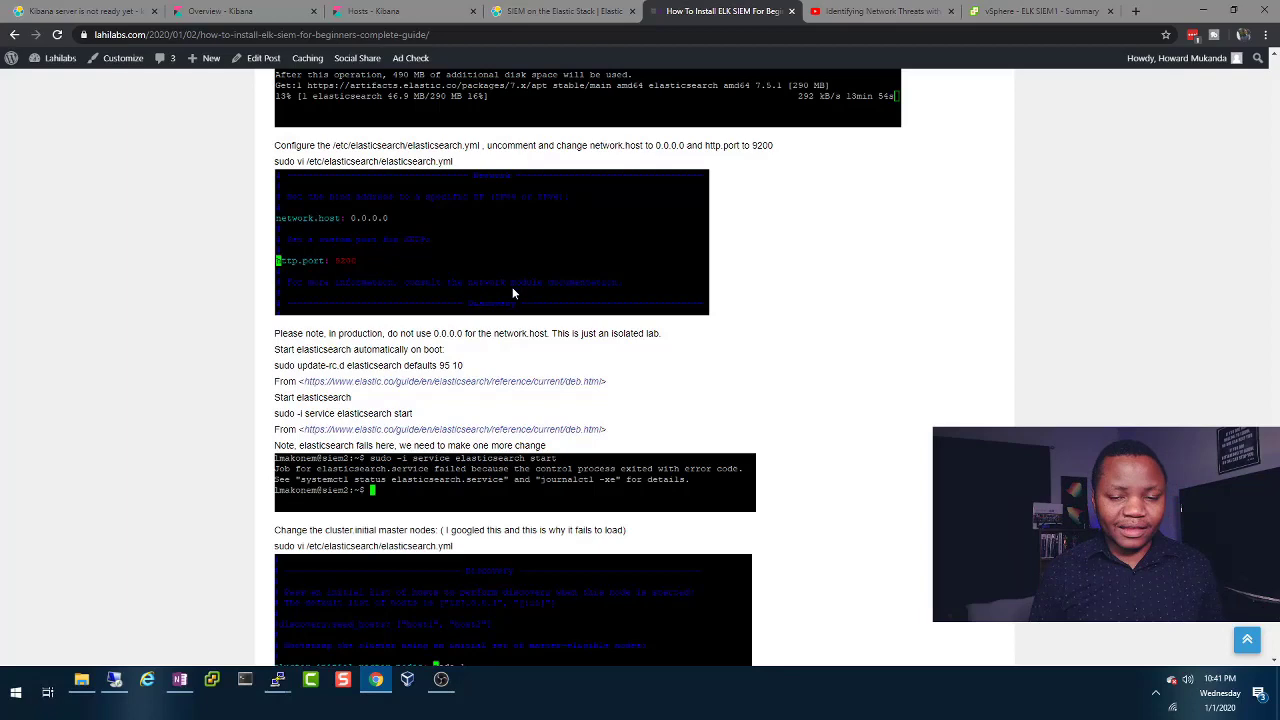
scroll(512, 290, "down", 5)
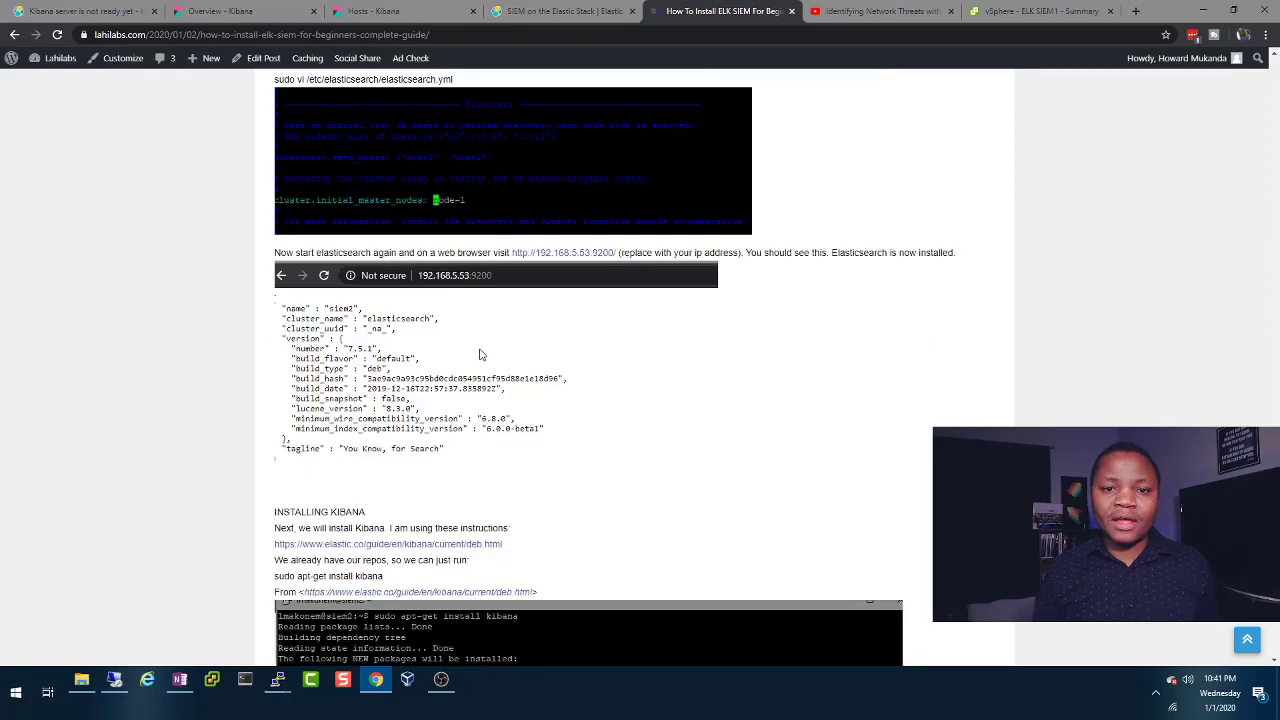
scroll(479, 356, "down", 4)
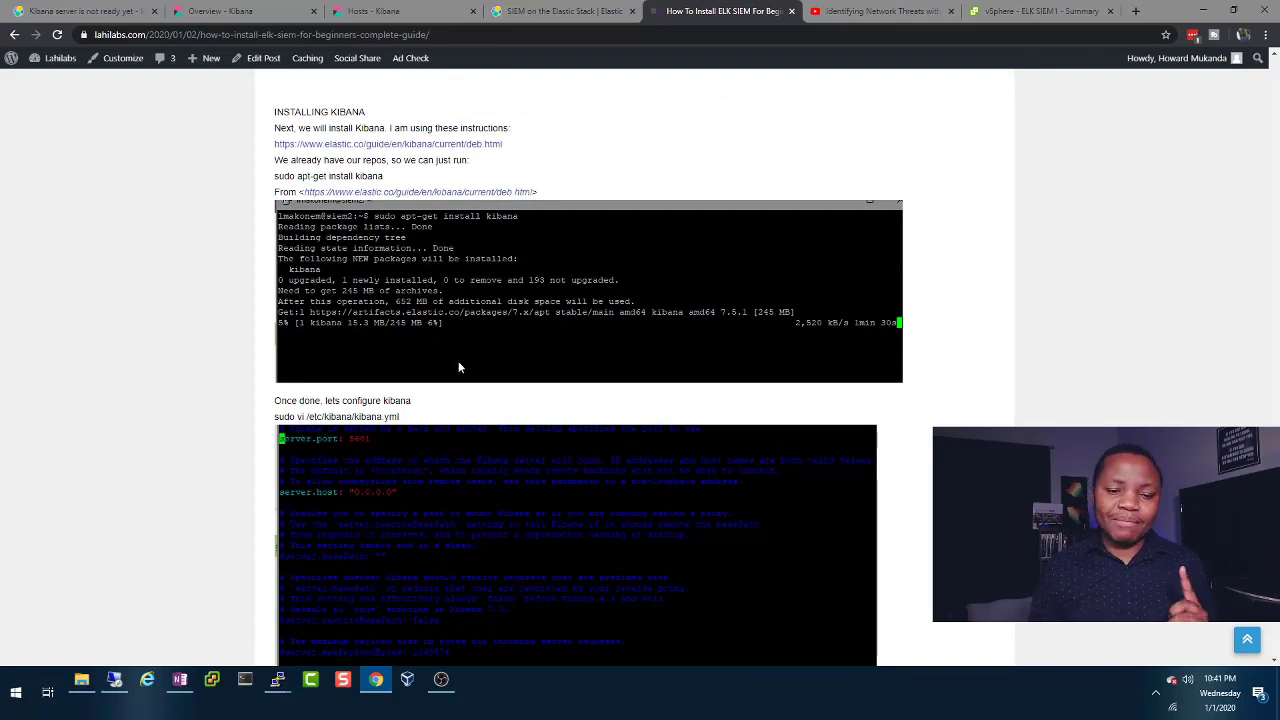
scroll(454, 367, "down", 8)
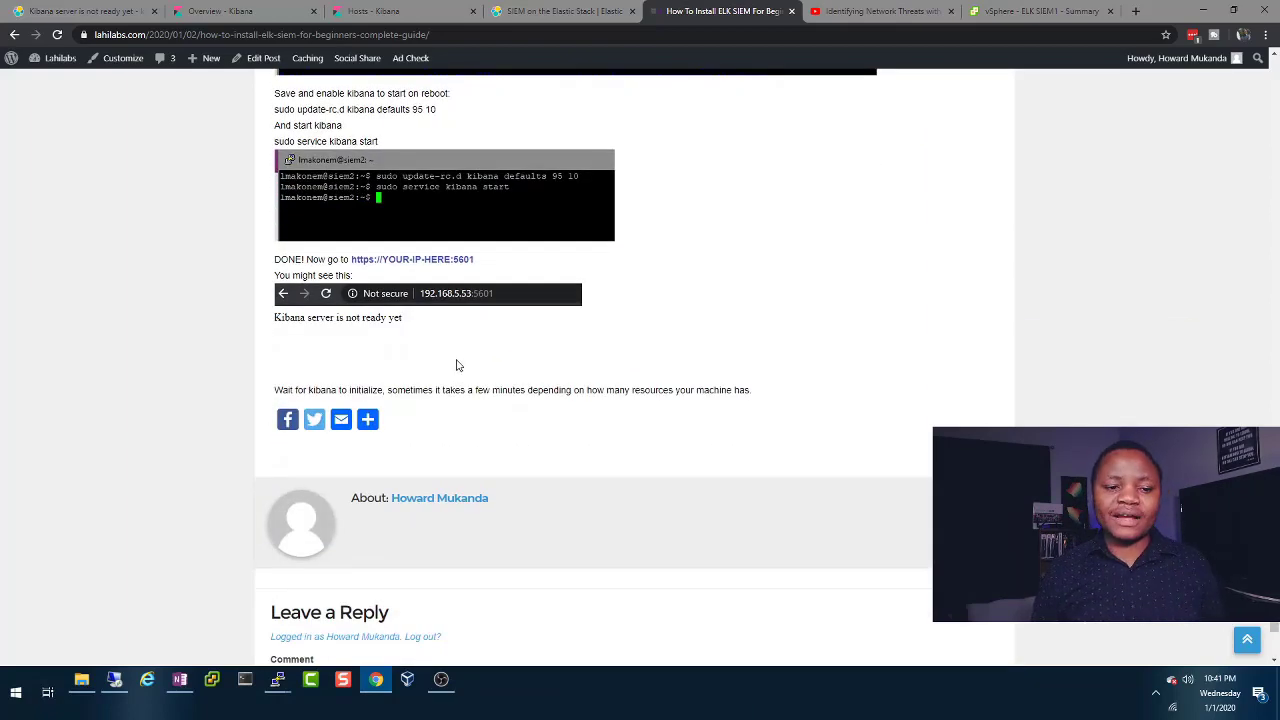
scroll(456, 365, "up", 7)
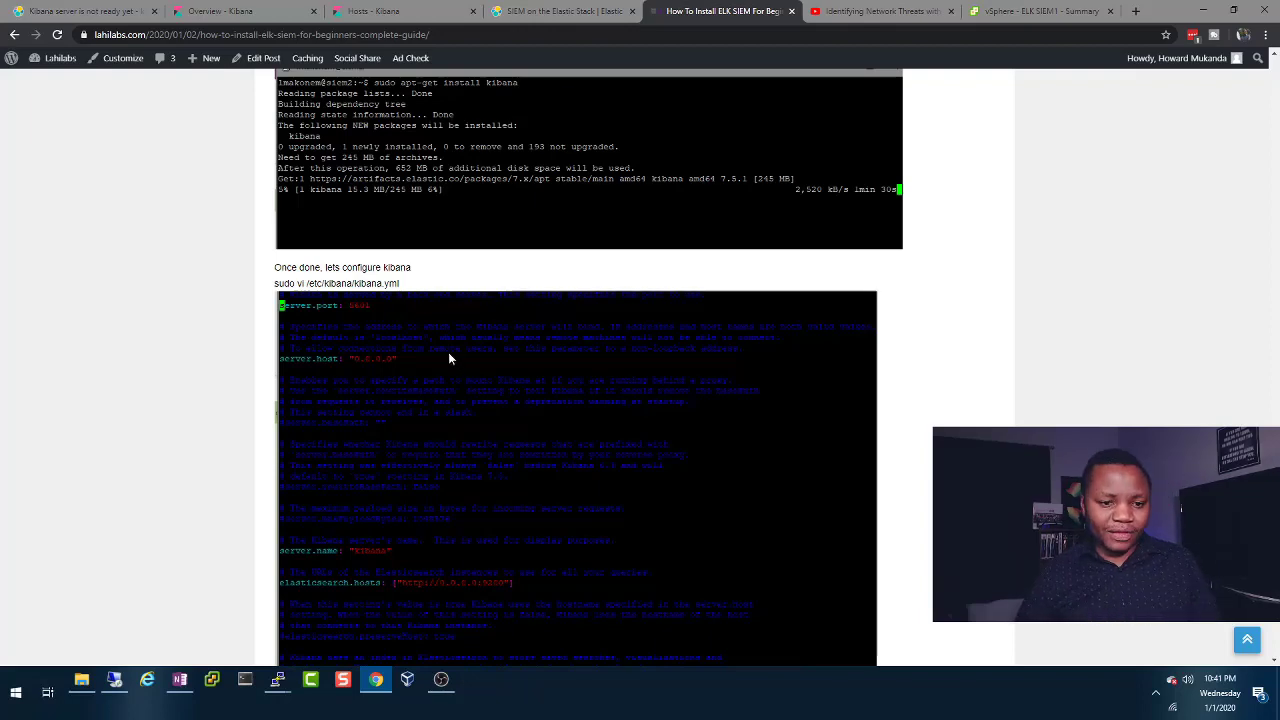
scroll(506, 363, "up", 5)
Show the ELK SIEM1 VM summary with VMware Tools running version 10336.
left_click(1012, 14)
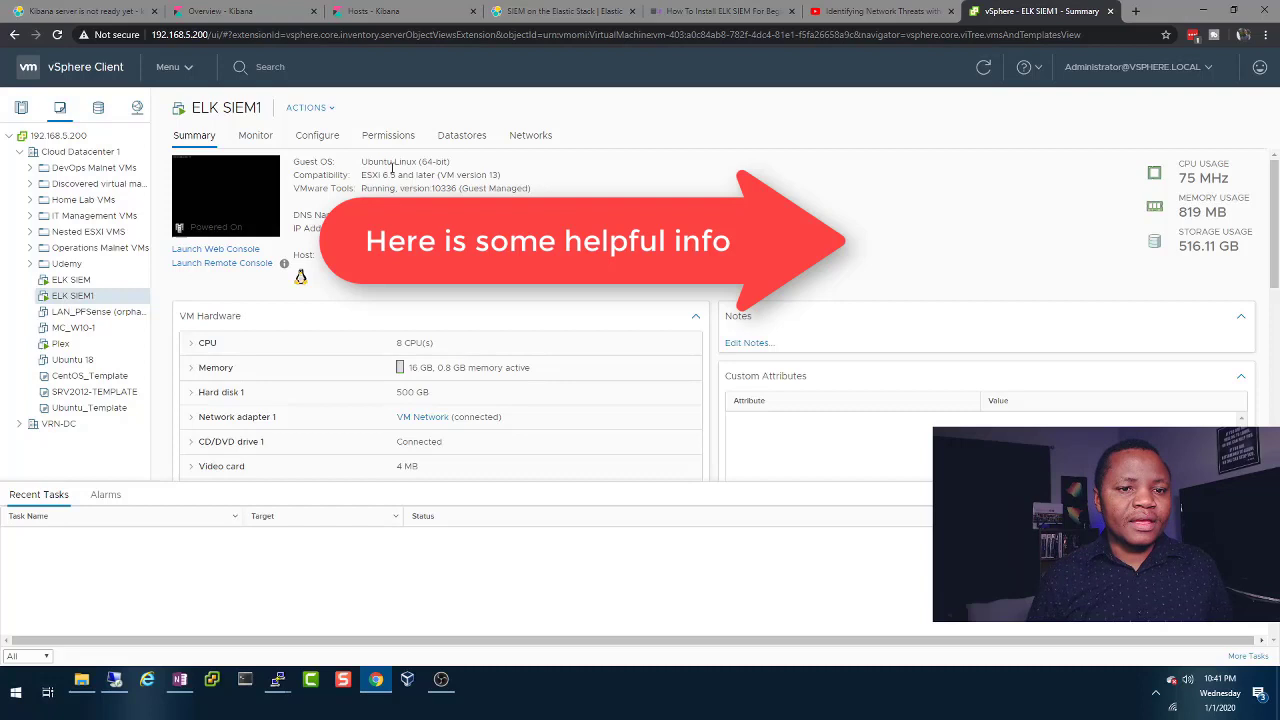
From the Kibana SIEM overview, bring up the Auditbeat, Windows Event Log and Zeek data sources.
left_click(220, 11)
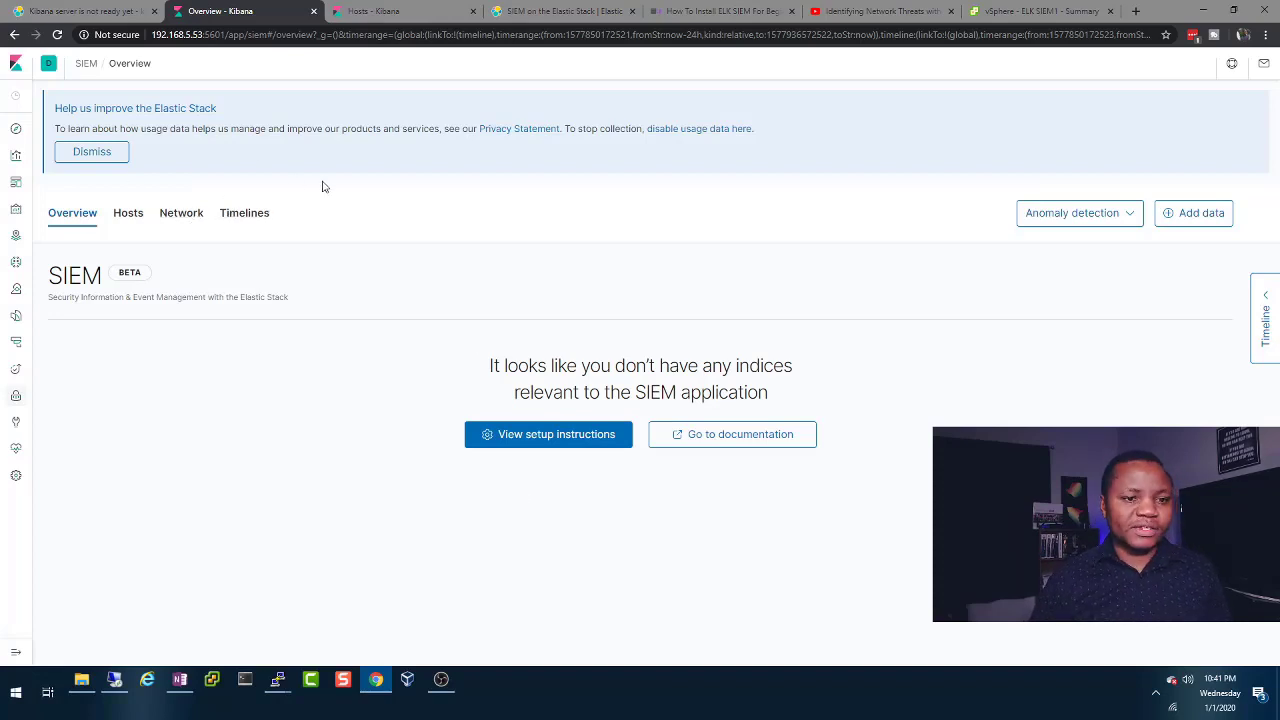
left_click(567, 438)
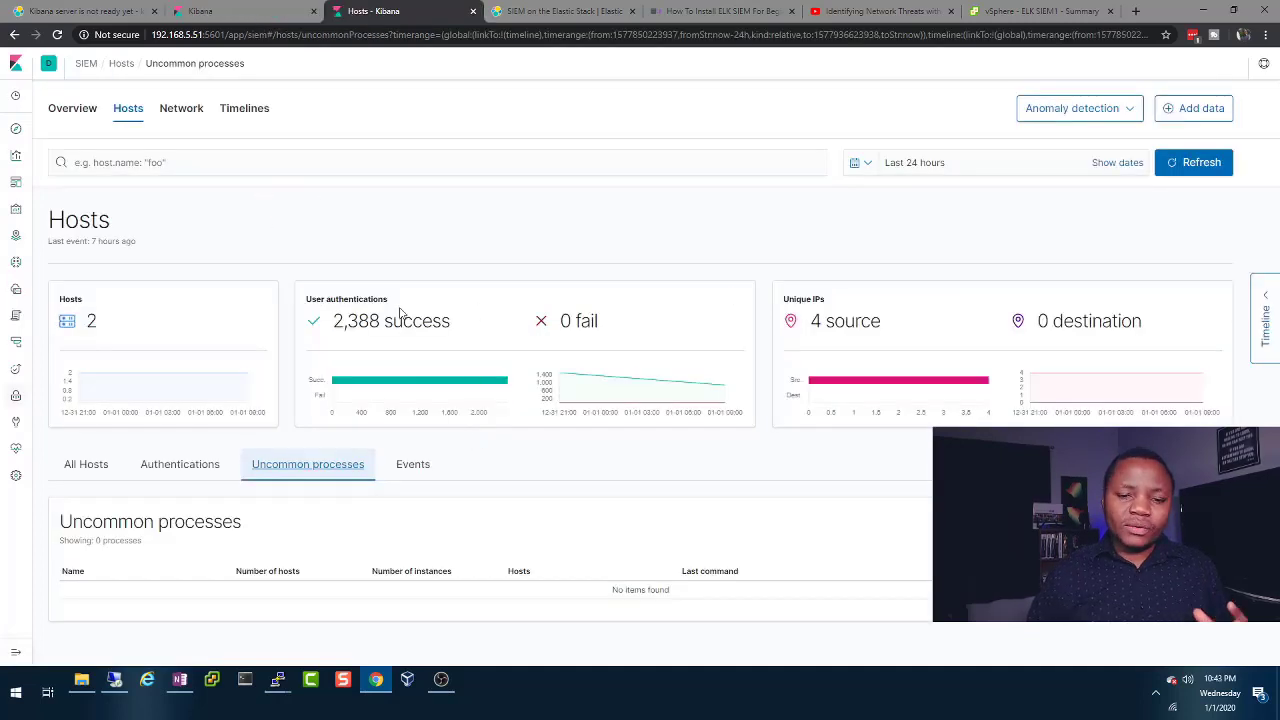
View the SIEM Network page's world map, 2,489 network events and source IPs.
mouse_move(148, 388)
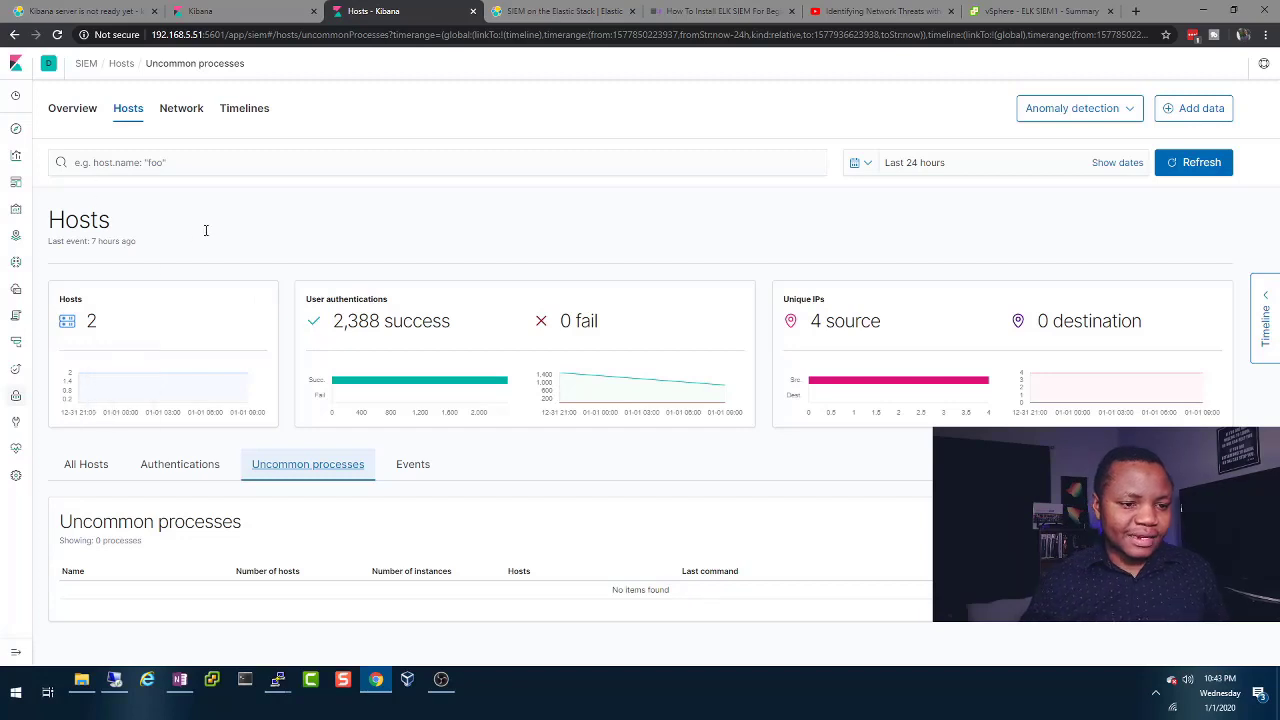
left_click(185, 115)
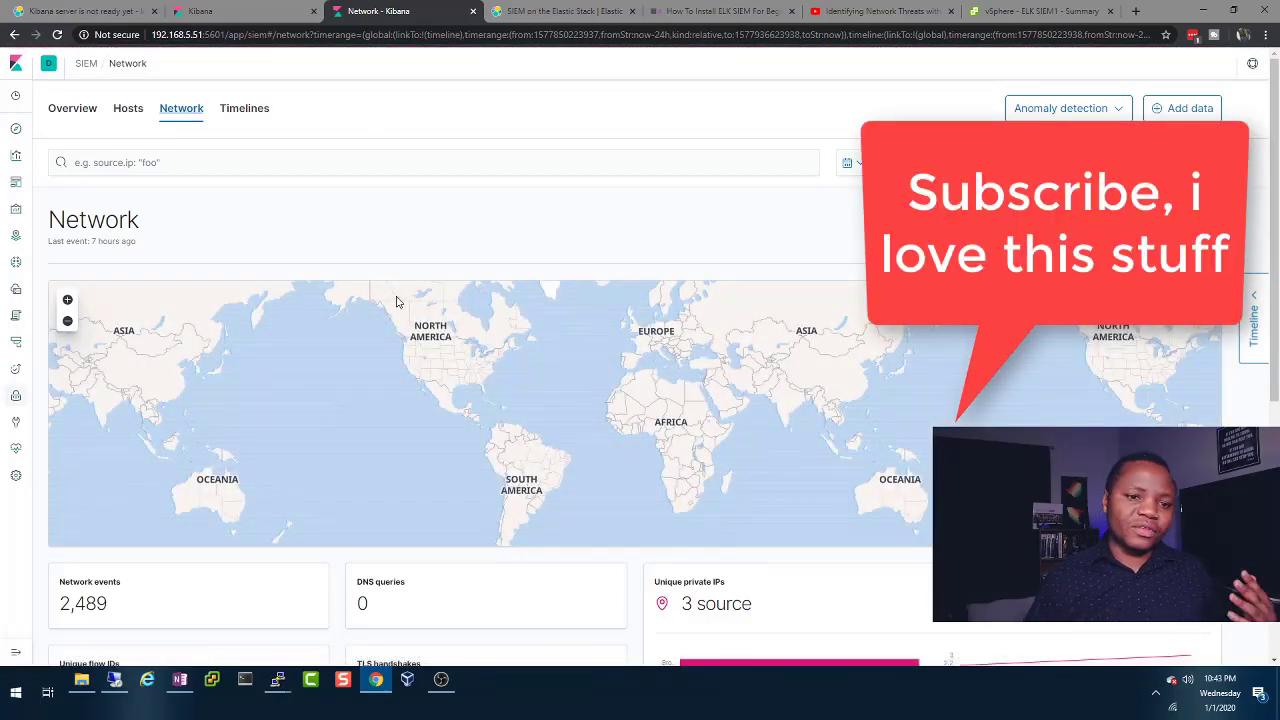
scroll(451, 337, "down", 3)
scroll(423, 340, "up", 1)
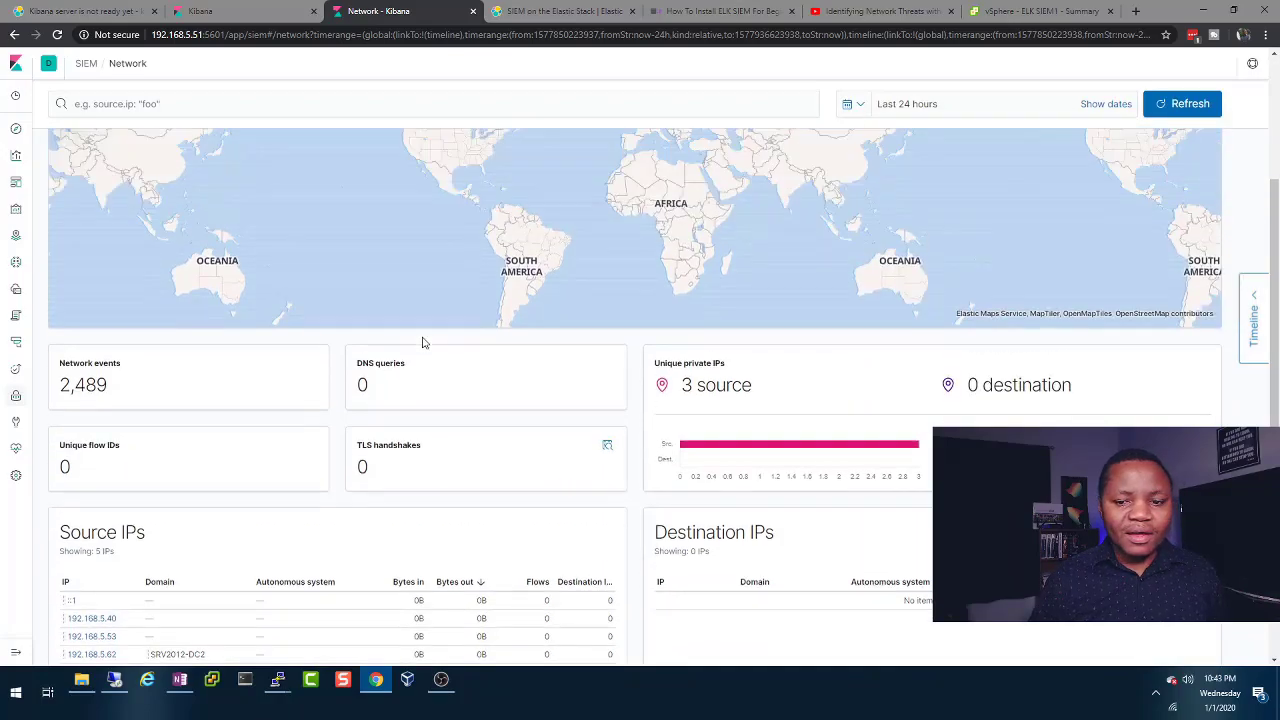
left_click(565, 11)
Scroll the install guide back to the sudo apt update and openjdk-8-jdk installation steps.
left_click(769, 9)
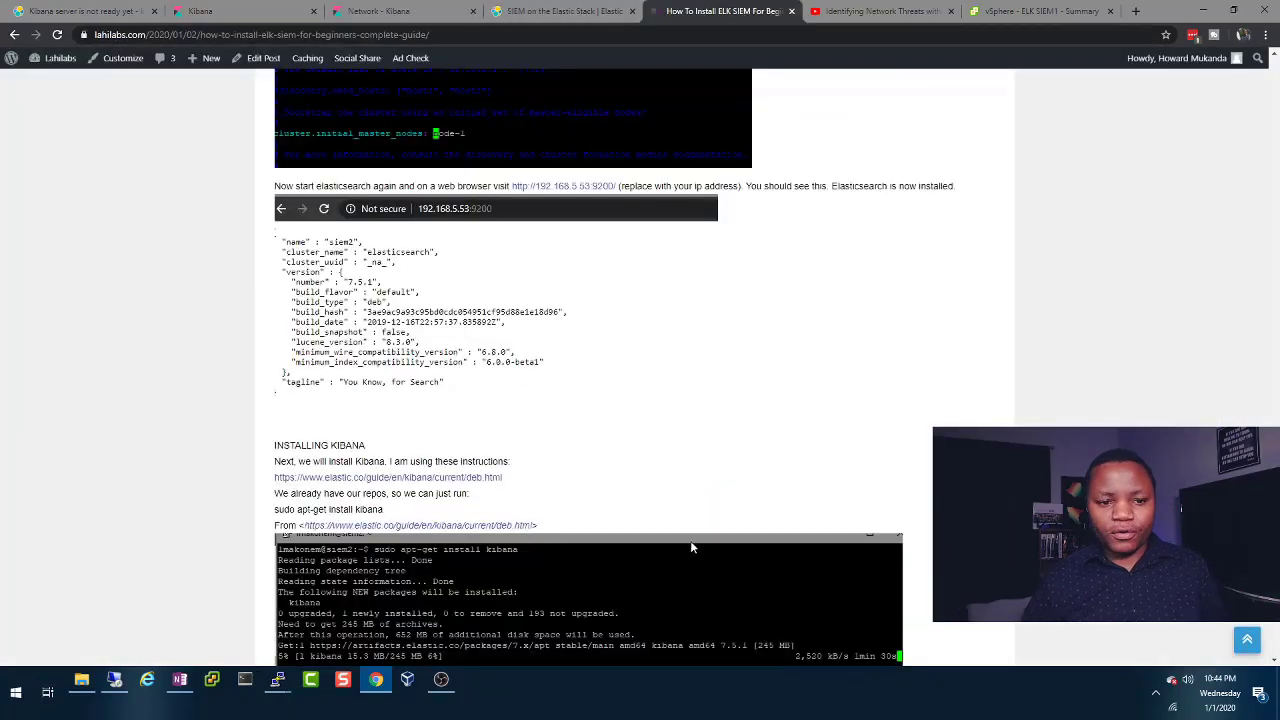
scroll(688, 515, "up", 4)
scroll(688, 515, "up", 15)
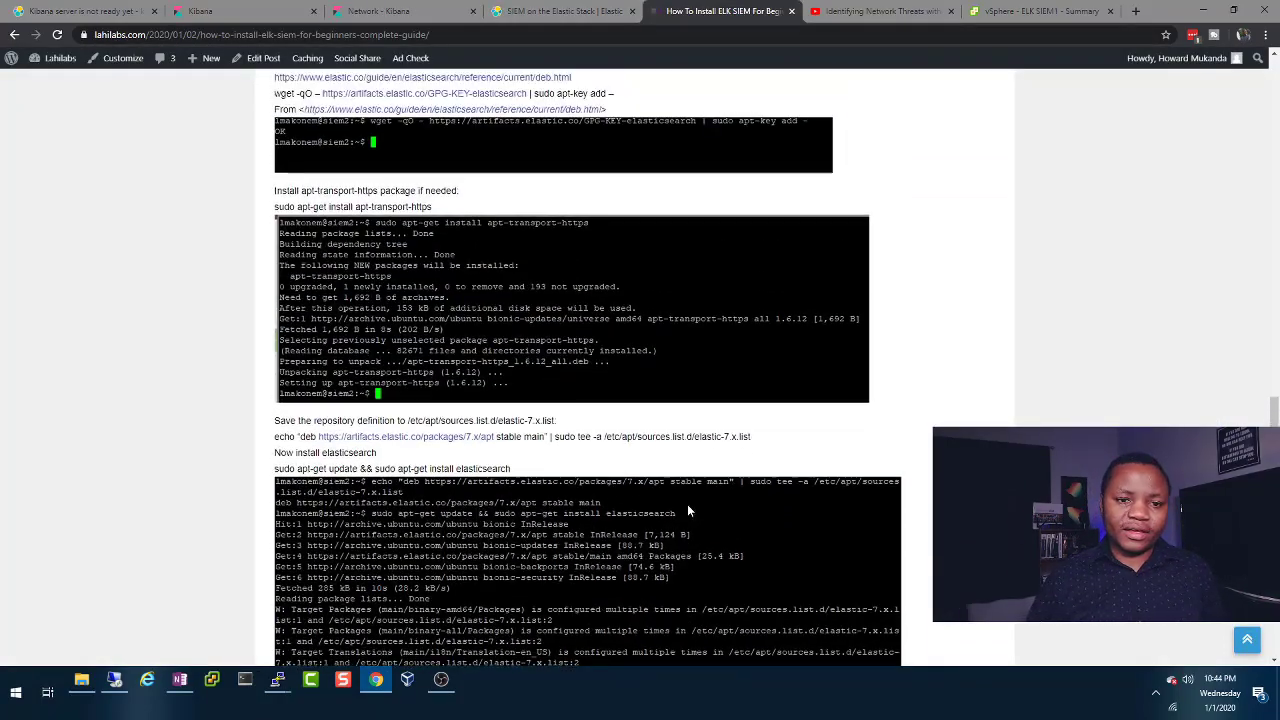
scroll(688, 504, "up", 15)
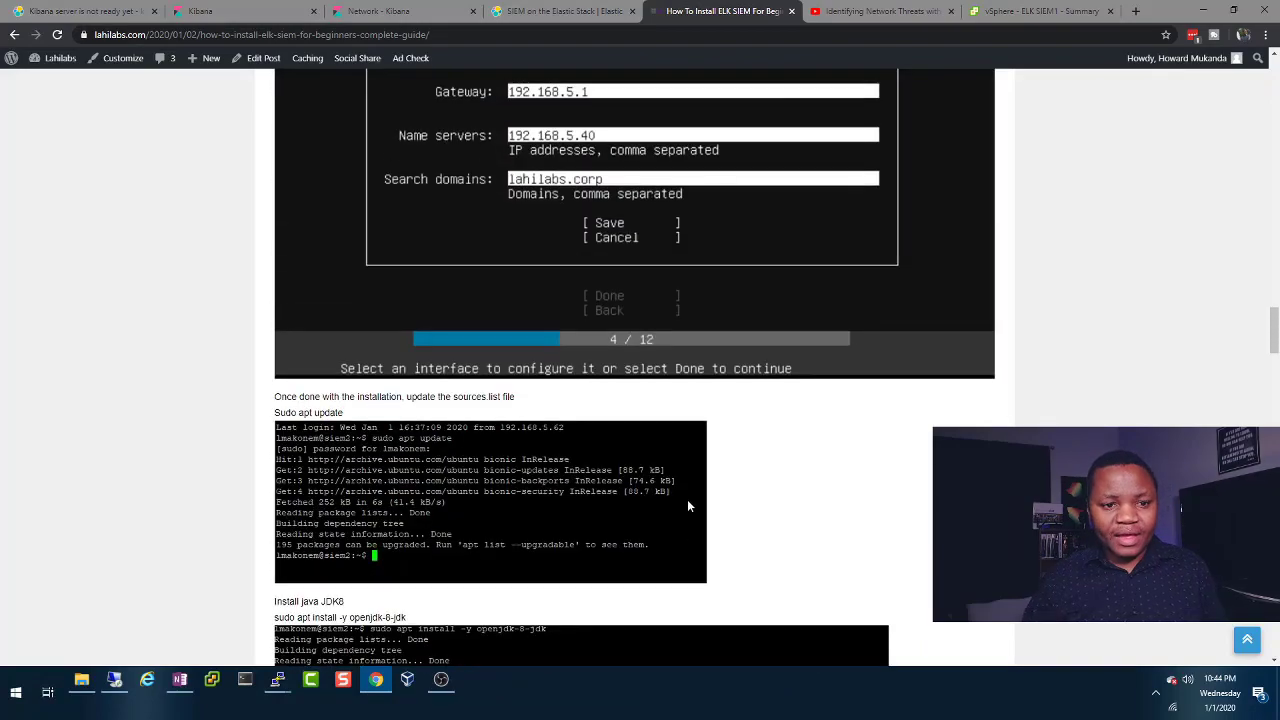
scroll(687, 505, "down", 4)
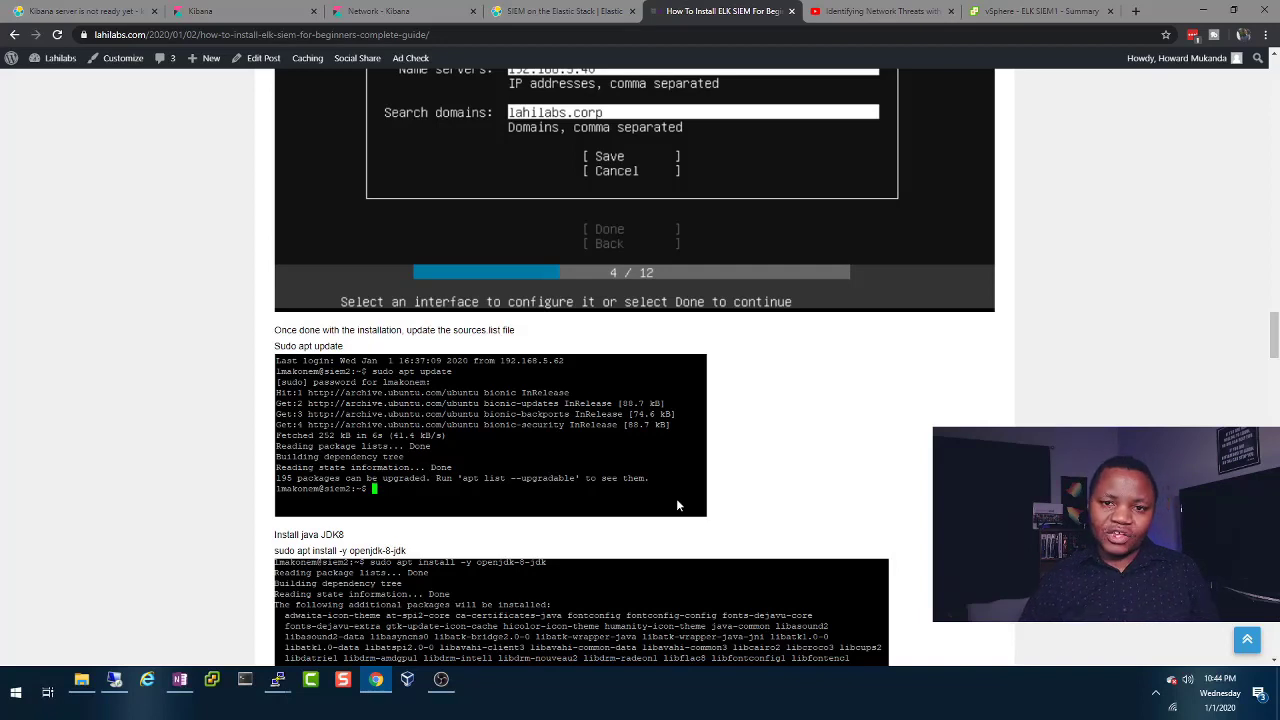
Open elasticsearch.yml with sudo vi, showing network.host 0.0.0.0, http.port 9200 and cluster.initial_master_nodes ["node-1"].
key("alt+Tab")
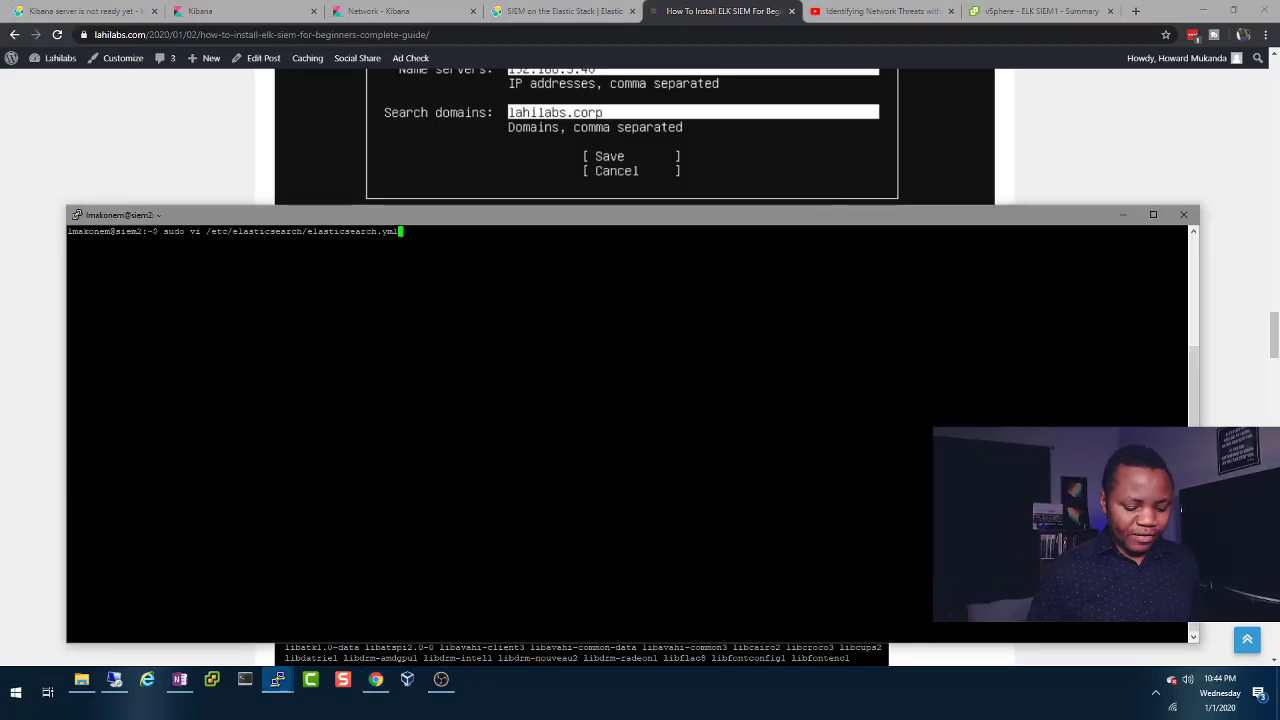
key("Return")
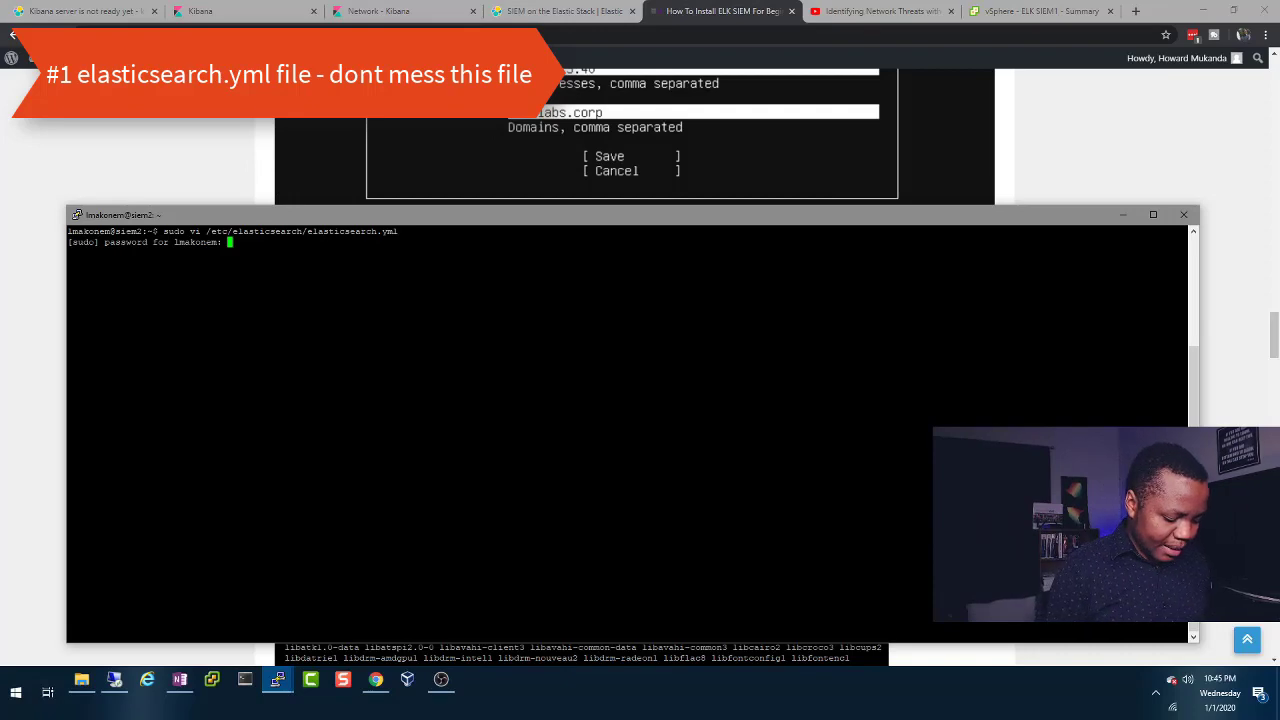
key("Return")
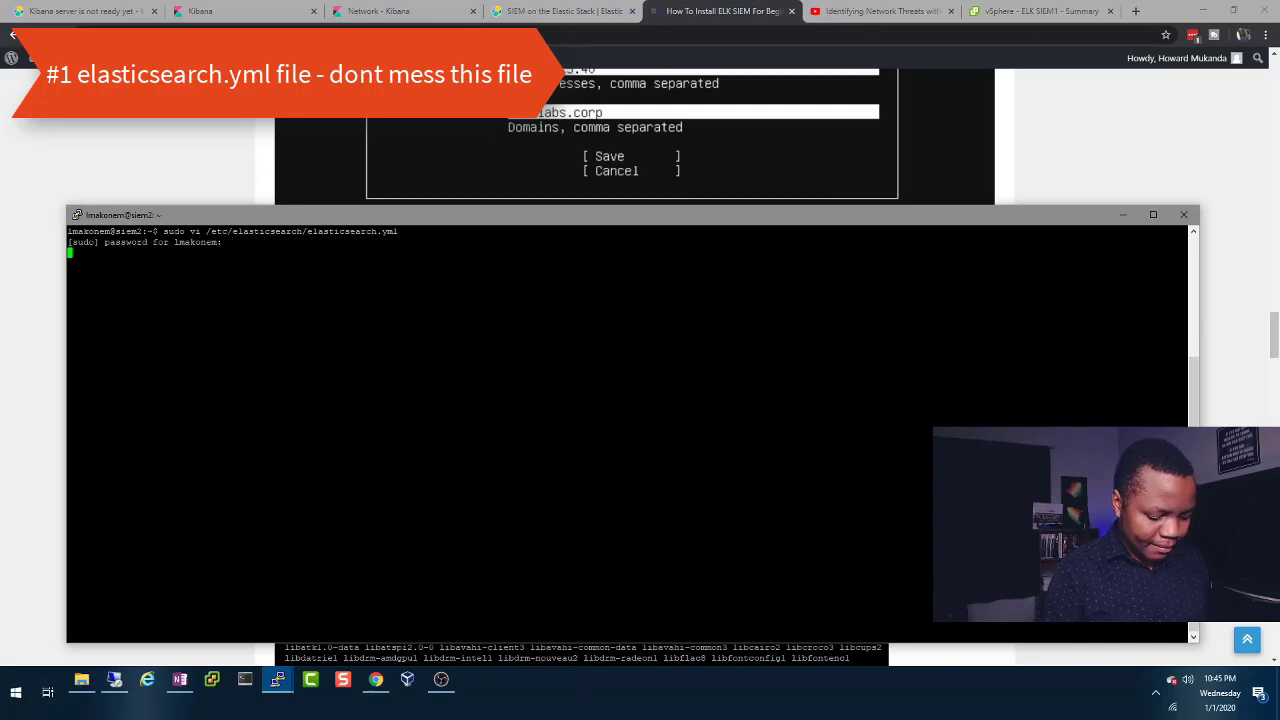
left_click_drag(420, 214, 417, 119)
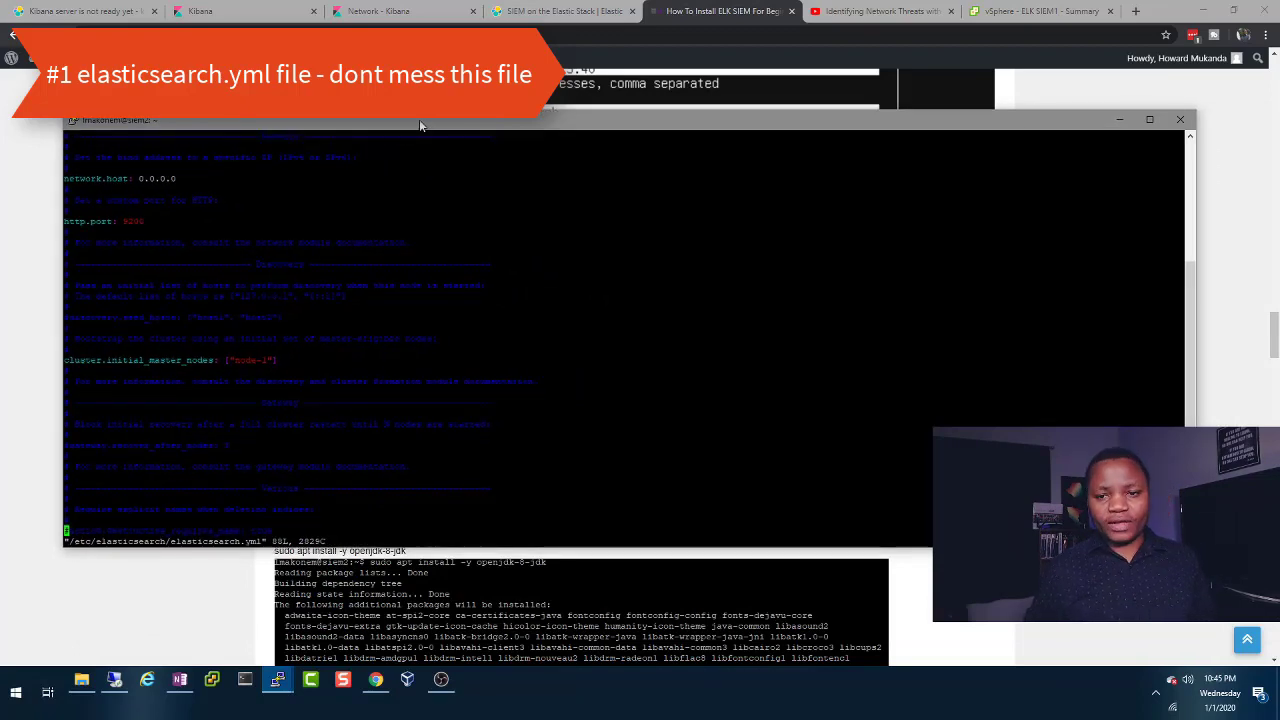
scroll(620, 330, "up", 5)
scroll(620, 330, "down", 5)
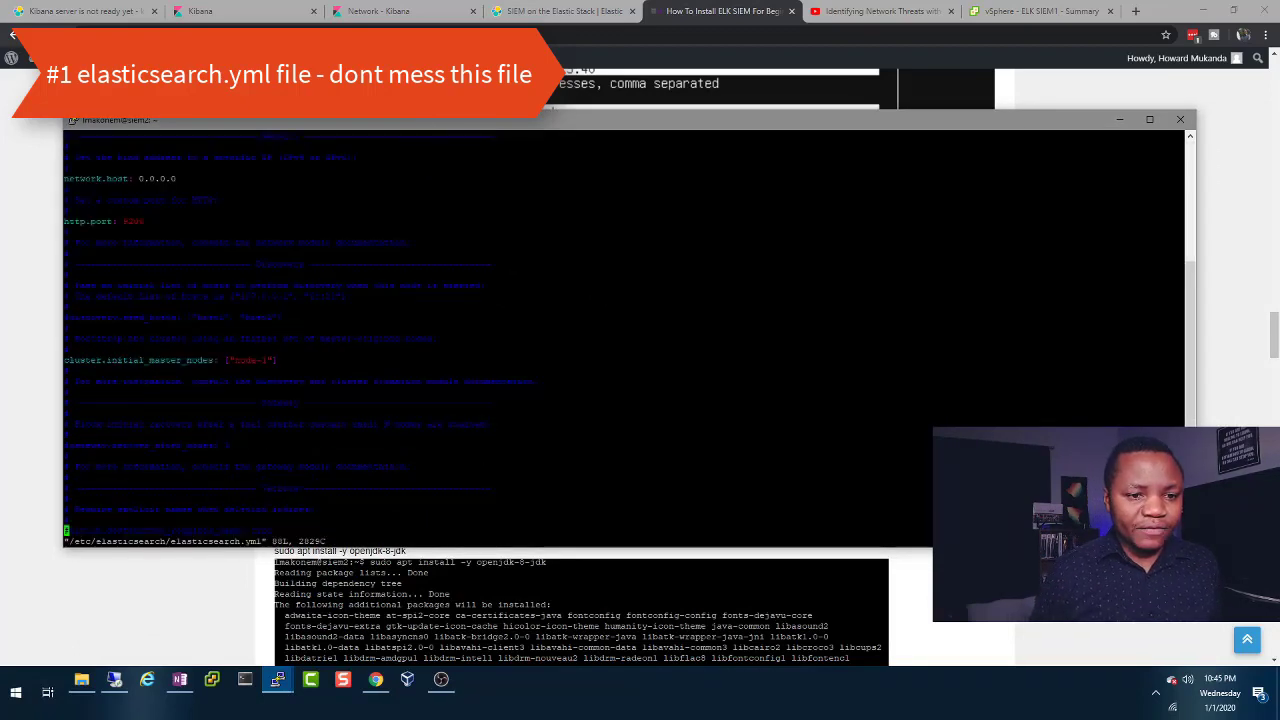
scroll(620, 330, "up", 5)
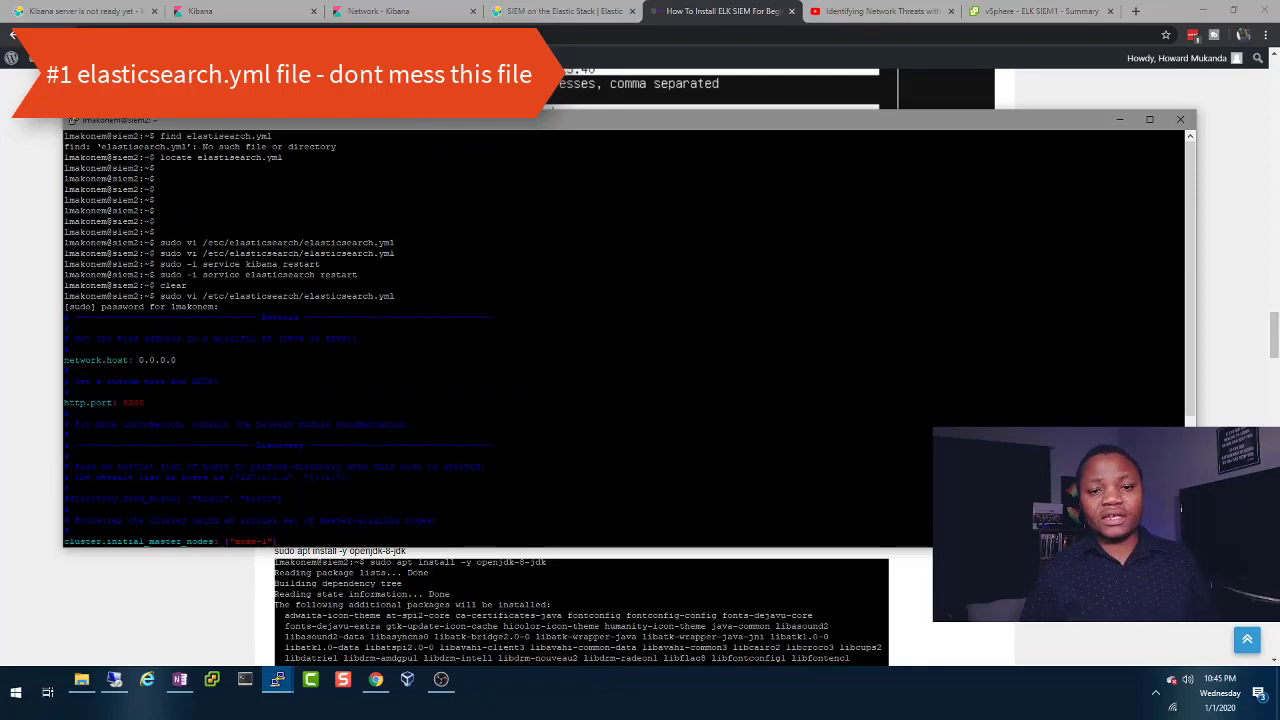
scroll(620, 330, "down", 5)
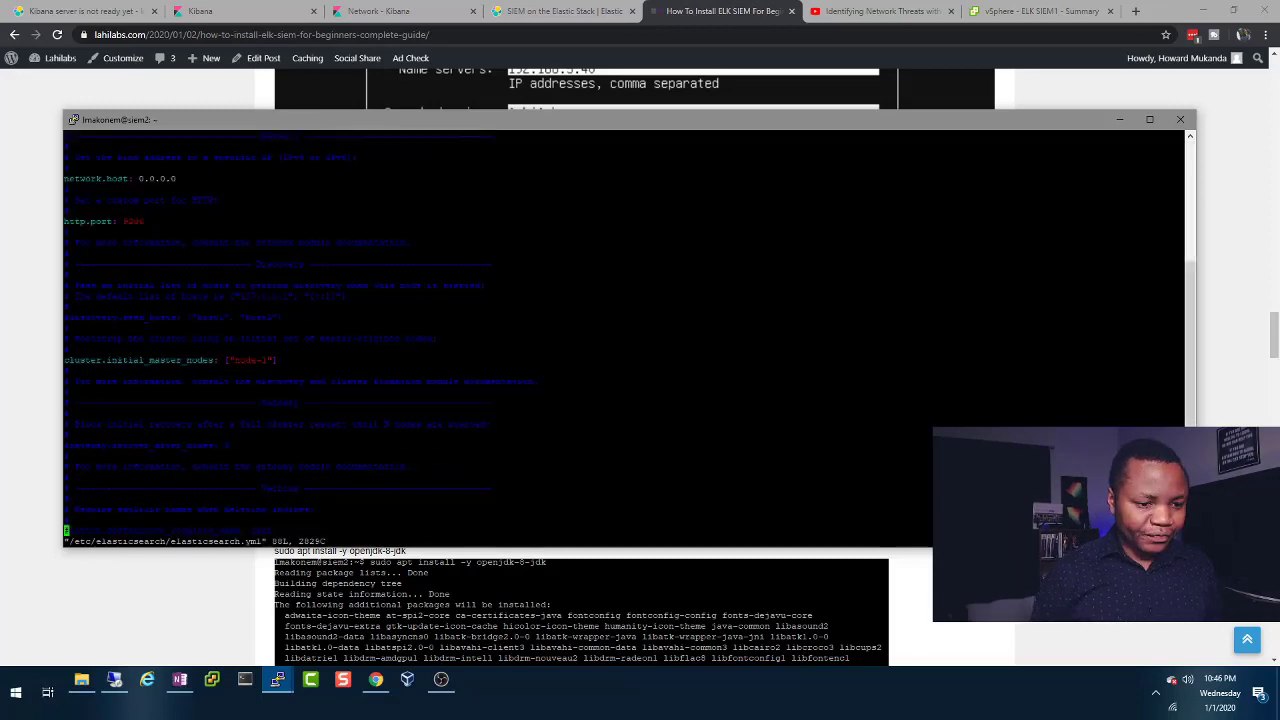
Check the node.name, path.data and http.port lines, then quit vi with :q unsaved.
key("Up")
key("Up")
key("Up")
key("Up")
key("Up")
key("Up")
key("Up")
key("Up")
key("Up")
key("Up")
key("Up")
key("Up")
key("Up")
key("Up")
key("Up")
key("Up")
key("Up")
key("Up")
key("Up")
key("Up")
key("Up")
key("Up")
key("Up")
key("Up")
key("Up")
key("Up")
key("Up")
key("Up")
key("Up")
key("Up")
key("Up")
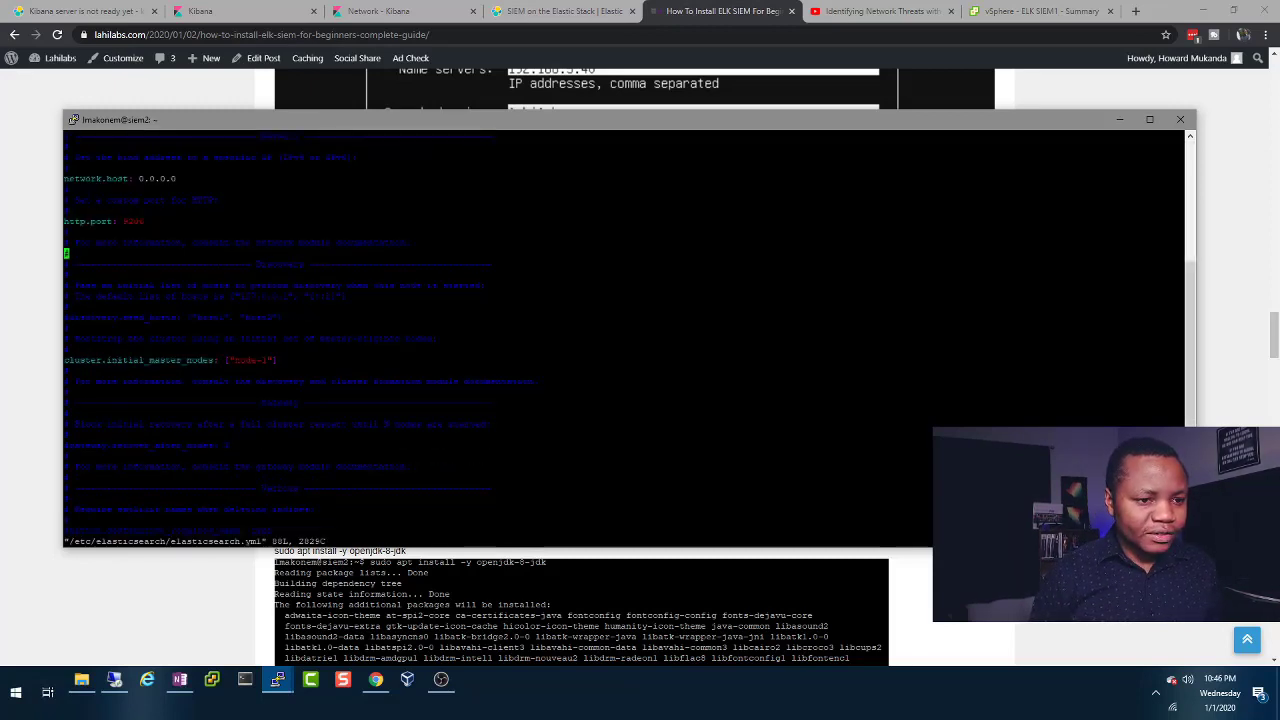
key("Up")
key("Up")
key("Up")
key("Up")
key("Up")
key("Up")
key("Up")
key("Up")
key("Up")
key("Up")
key("Up")
key("Up")
key("Up")
key("Up")
key("Up")
key("Up")
key("Up")
key("Up")
key("Up")
key("Up")
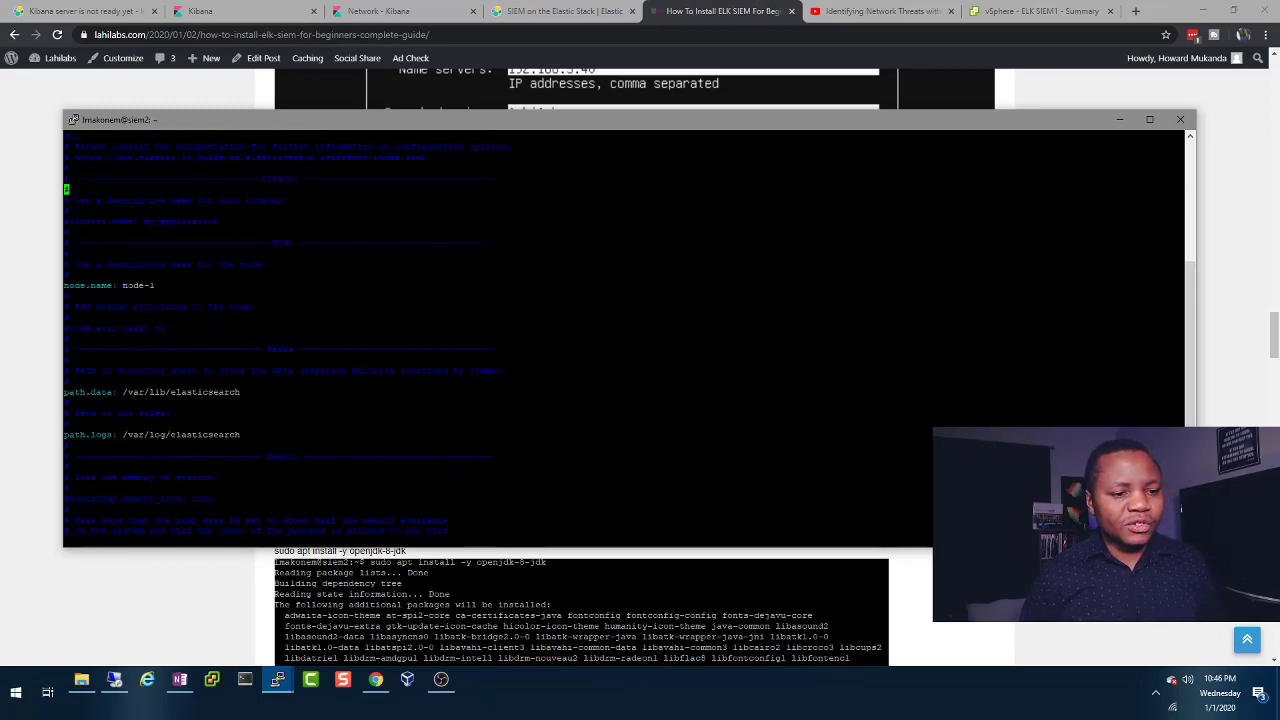
triple_click(150, 285)
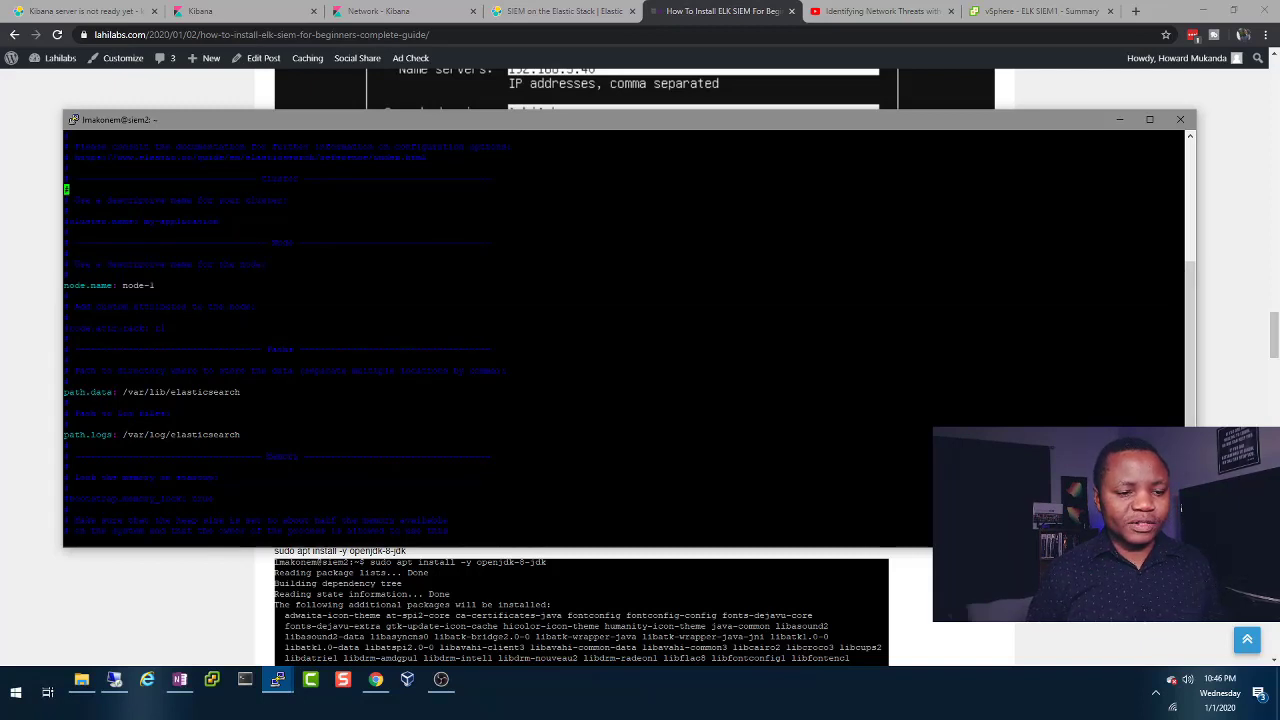
key("Down")
key("Down")
key("Down")
key("Down")
key("Down")
key("Down")
key("Down")
key("Down")
key("Down")
key("Down")
key("Down")
key("Down")
key("Down")
key("Down")
key("Down")
key("Down")
key("Down")
key("Down")
key("Down")
key("Down")
key("Down")
key("Down")
key("Down")
key("Down")
key("Down")
key("Down")
key("Down")
key("Down")
key("Down")
key("Down")
key("Down")
key("Down")
key("Down")
key("Down")
key("Down")
key("Down")
key("Down")
key("Down")
key("Down")
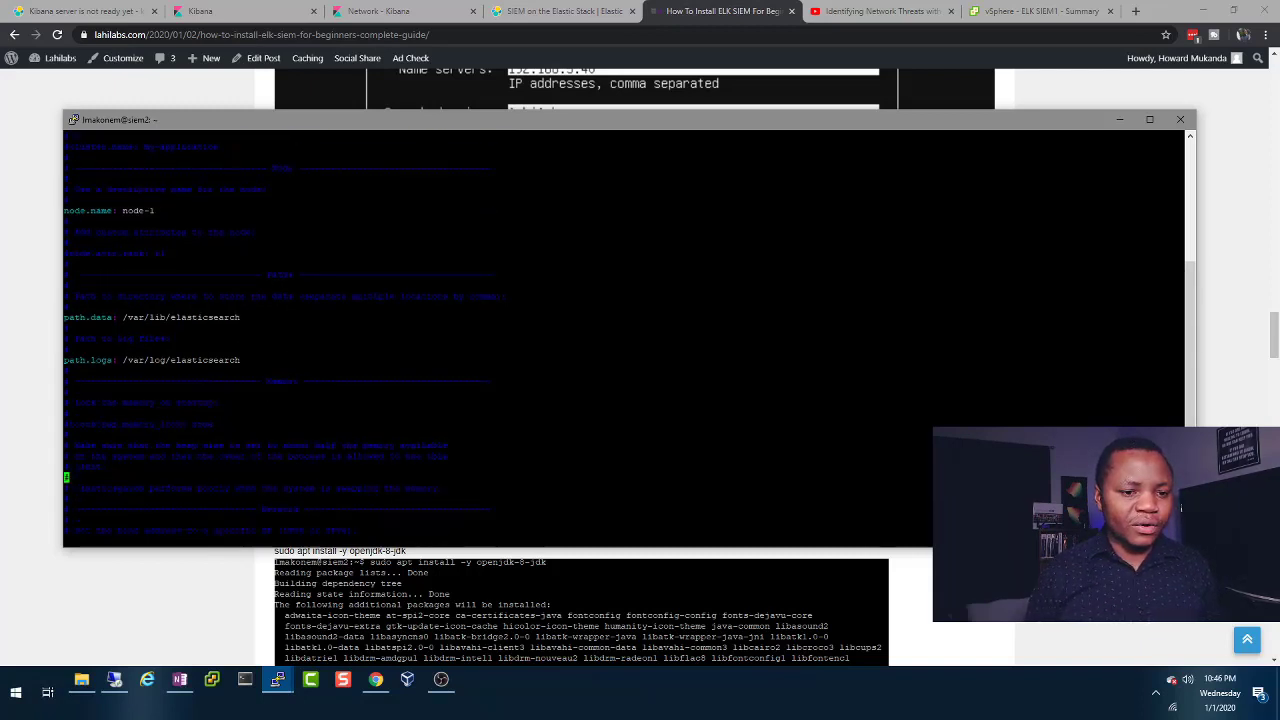
key("Down")
key("Down")
key("Down")
key("Down")
key("Down")
key("Down")
key("Down")
key("Down")
key("Down")
key("Down")
key("Down")
key("Down")
key("Down")
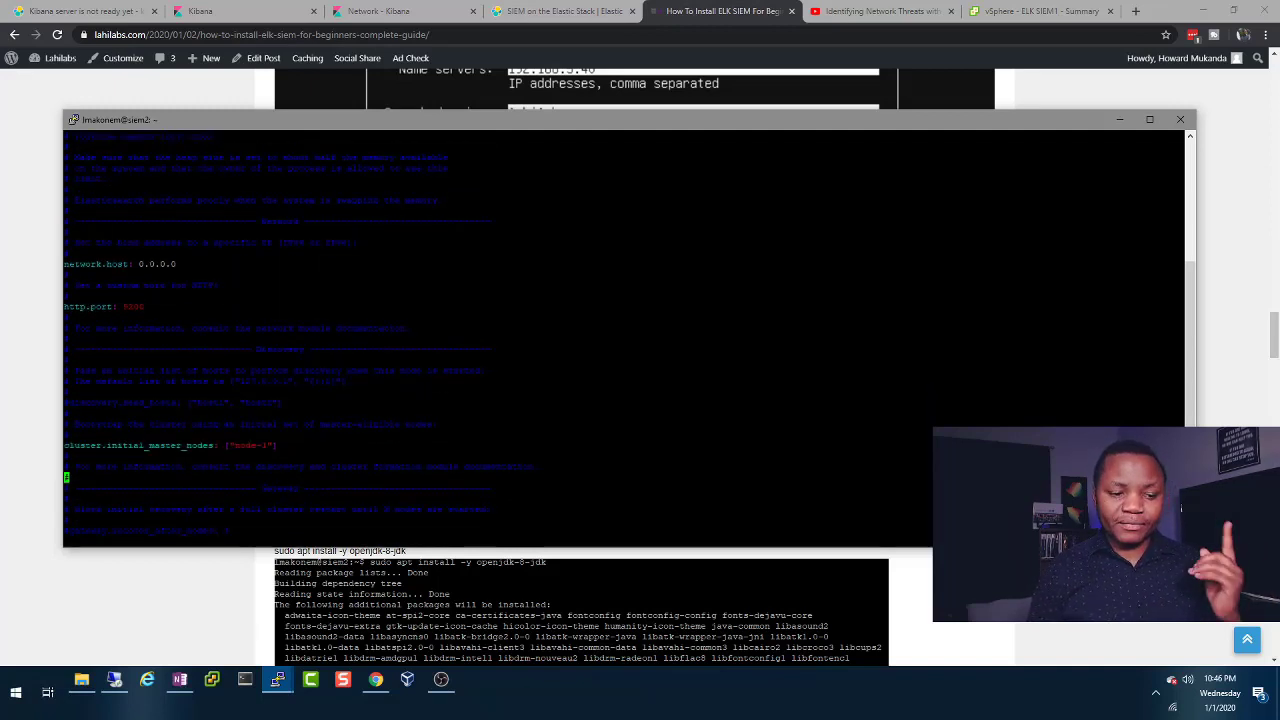
key("Up")
key("Up")
key("Up")
key("Up")
key("Up")
key("Up")
key("Up")
key("Up")
key("Up")
key("Up")
key("Up")
key("Up")
key("Up")
key("Up")
key("Up")
key("Up")
key("Up")
key("Up")
key("Up")
key("Up")
key("Up")
key("Up")
key("Up")
key("Up")
key("Up")
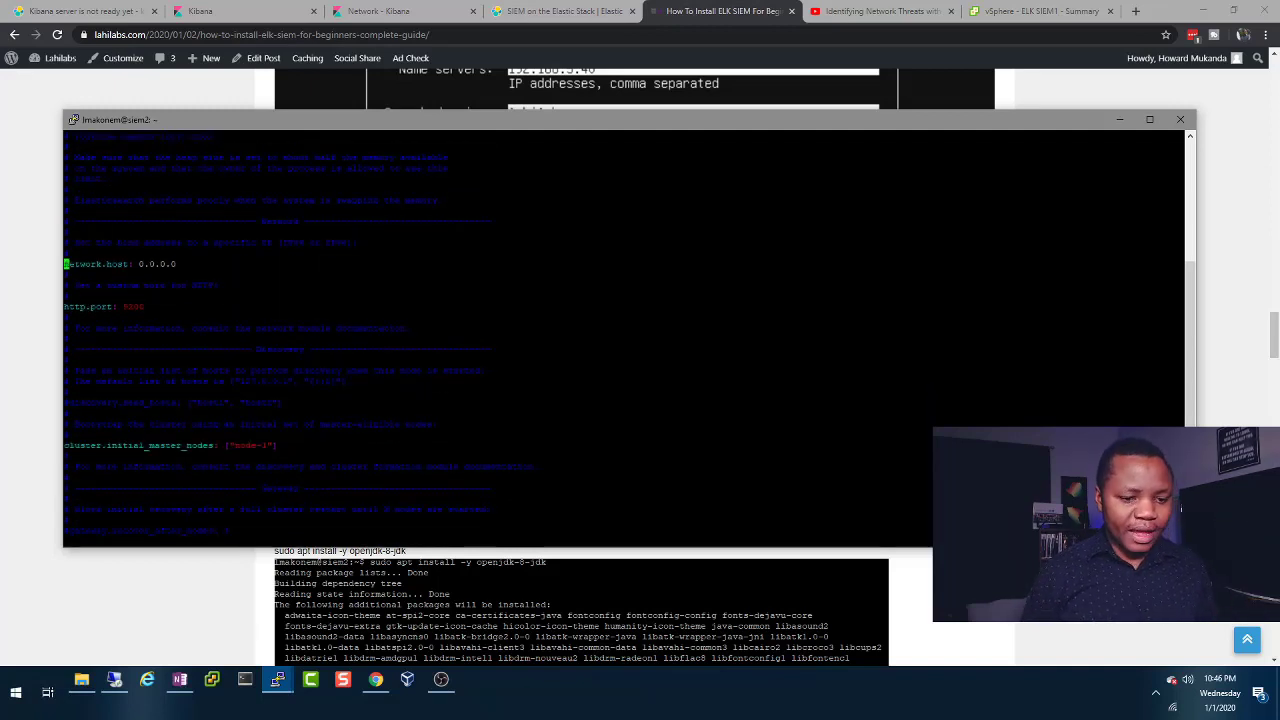
key("Up")
key("Up")
key("Up")
key("Up")
key("Up")
key("Up")
key("Up")
key("Up")
key("Up")
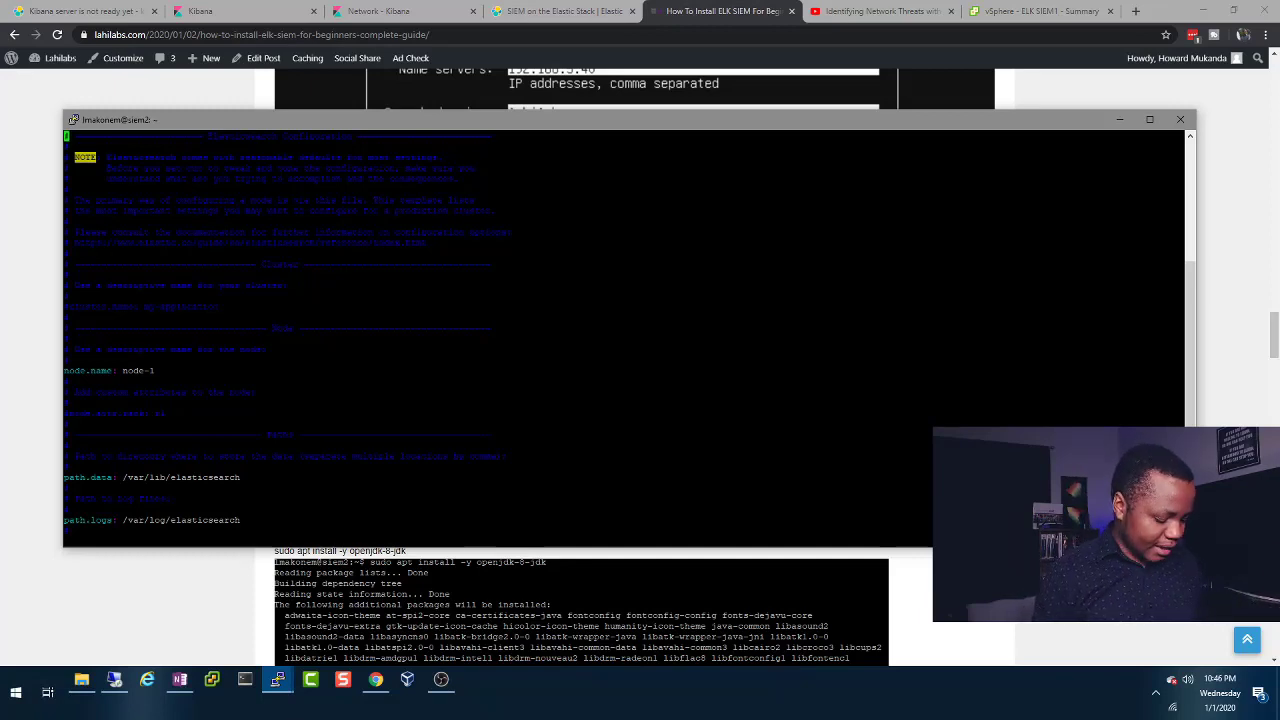
type(":q")
key("Return")
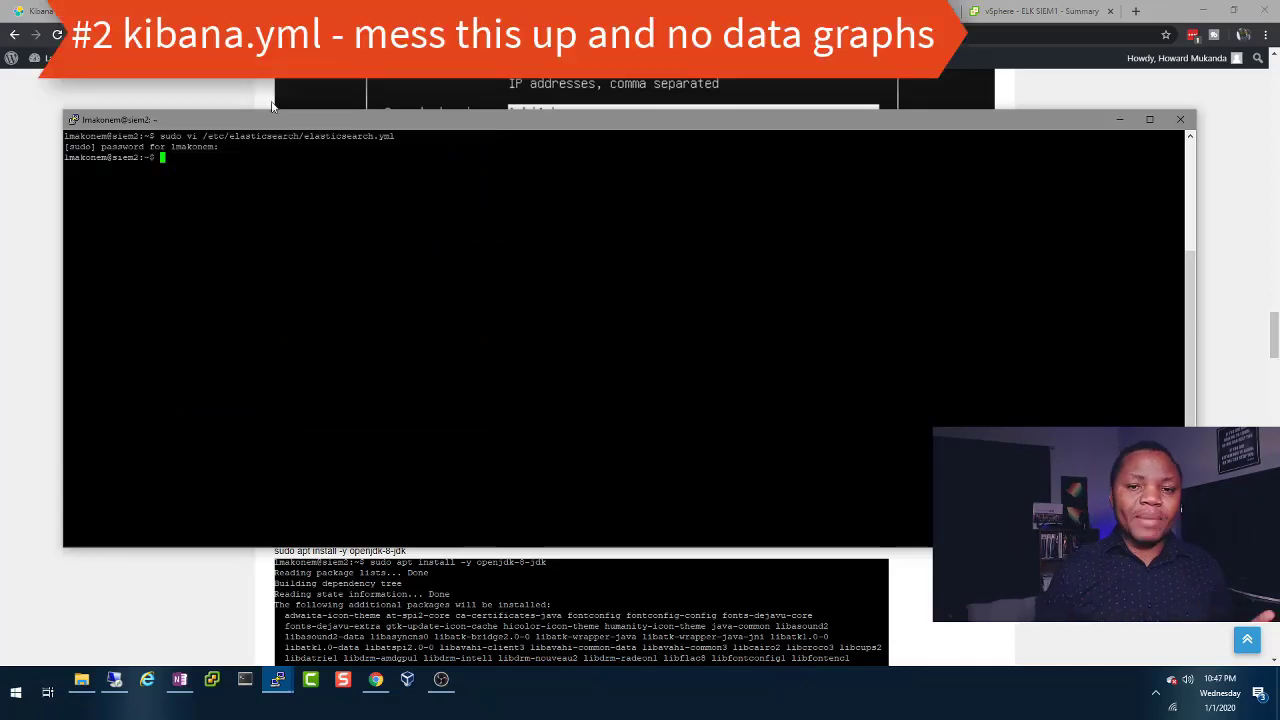
Open /etc/kibana/kibana.yml with sudo vi and find server.name 'kibana' and elasticsearch.hosts.
type("sudo vi /etc/kibana/kibana.yml")
key("Return")
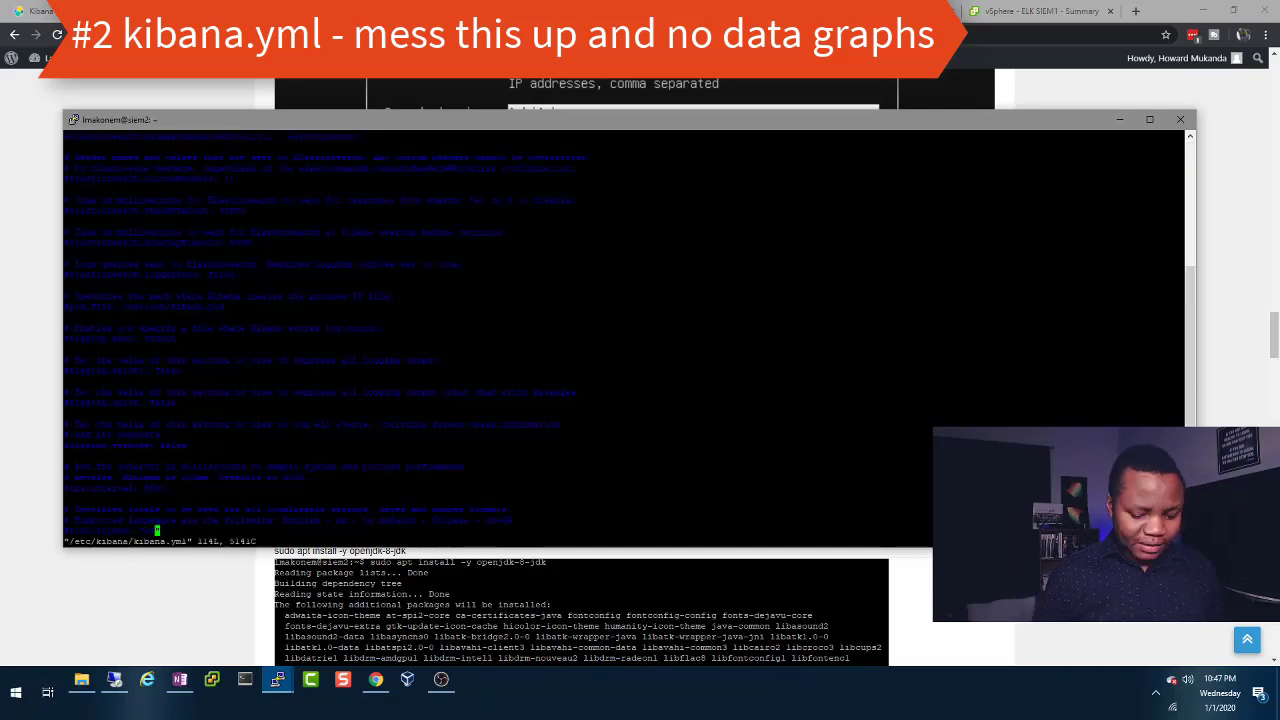
key("Up")
key("Up")
key("Up")
key("Up")
key("Up")
key("Up")
key("Up")
key("Up")
key("Up")
key("Up")
key("Up")
key("Up")
key("Up")
key("Up")
key("Up")
key("Up")
key("Up")
key("Up")
key("Up")
key("Up")
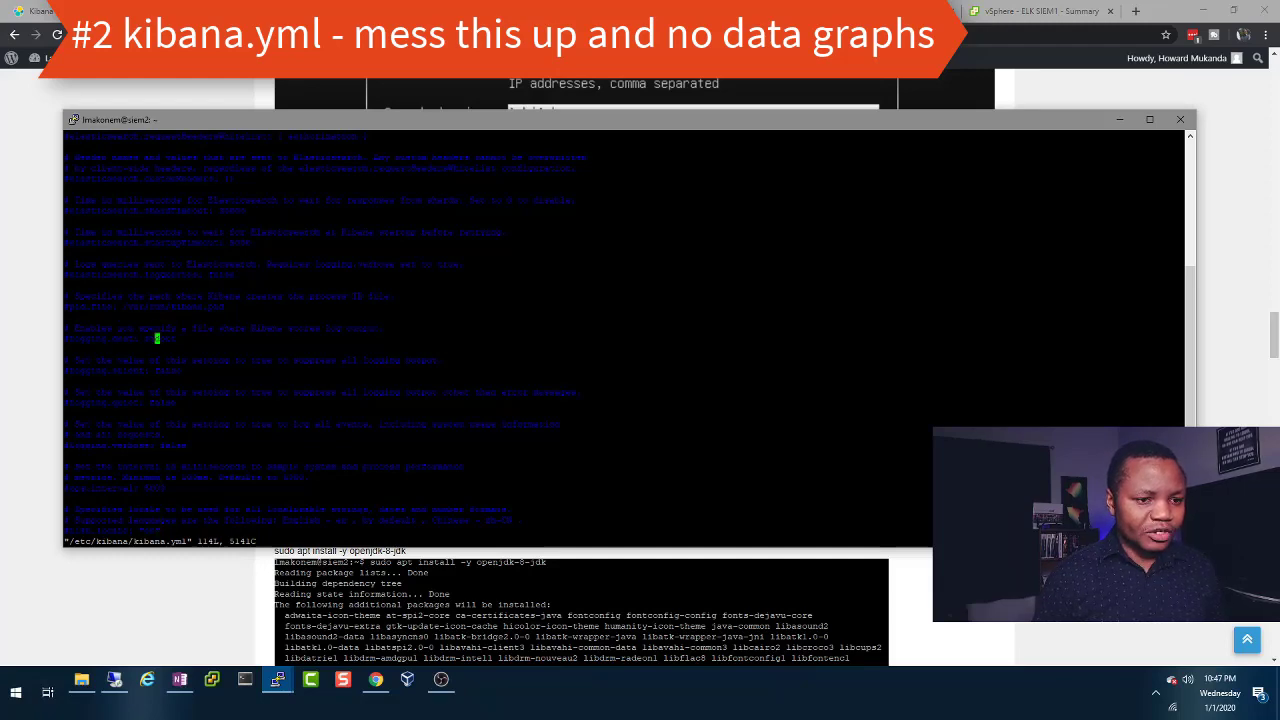
key("Up")
key("Up")
key("Up")
key("Up")
key("Up")
key("Up")
key("Up")
key("Up")
key("Up")
key("Up")
key("Up")
key("Up")
key("Up")
key("Up")
key("Up")
key("Up")
key("Up")
key("Up")
key("Up")
key("Up")
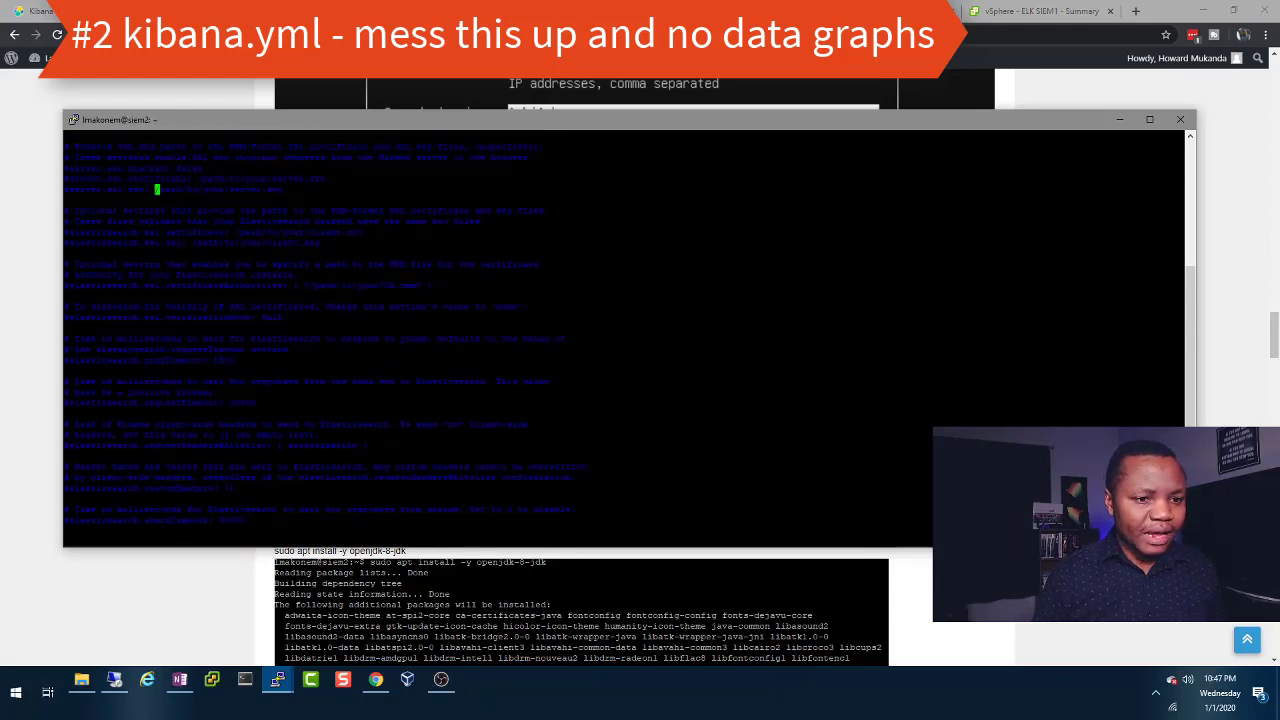
key("Up")
key("Up")
key("Up")
key("Up")
key("Up")
key("Up")
key("Up")
key("Up")
key("Up")
key("Up")
key("Up")
key("Up")
key("Up")
key("Up")
key("Up")
key("Up")
key("Up")
key("Up")
key("Up")
key("Up")
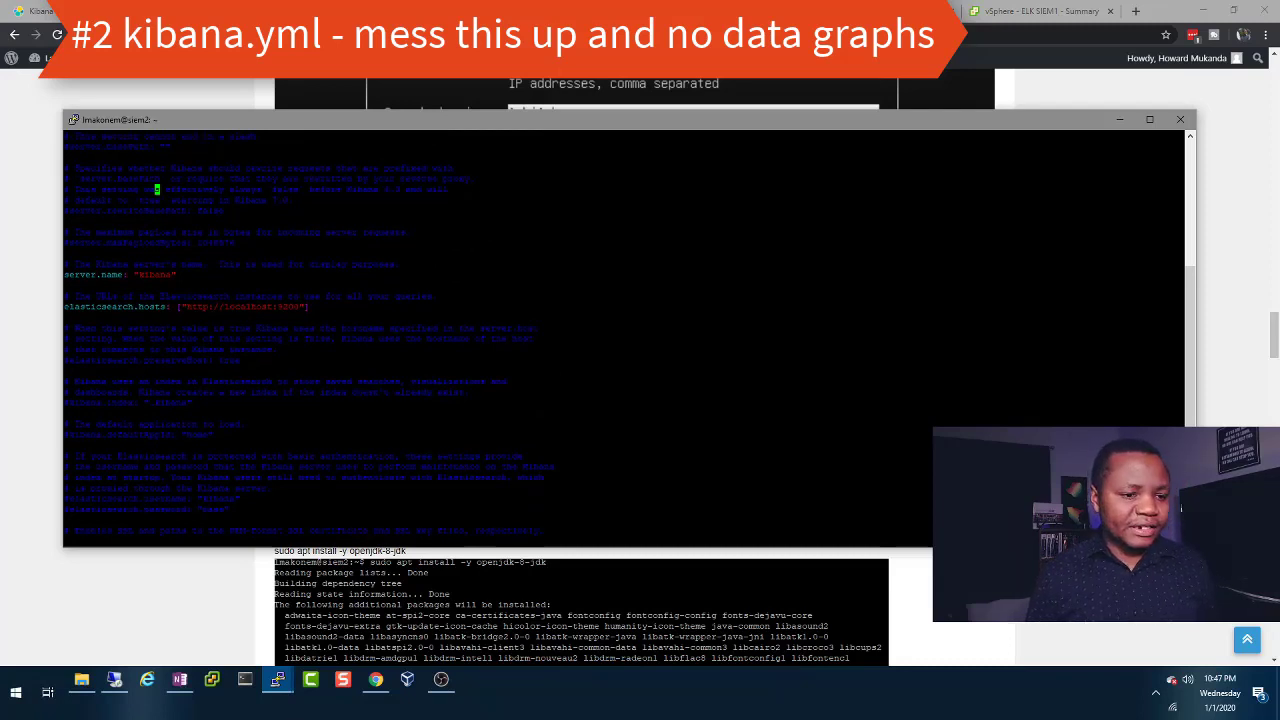
key("Down")
key("Down")
key("Down")
key("Down")
key("Down")
key("Down")
key("Down")
key("Down")
key("Down")
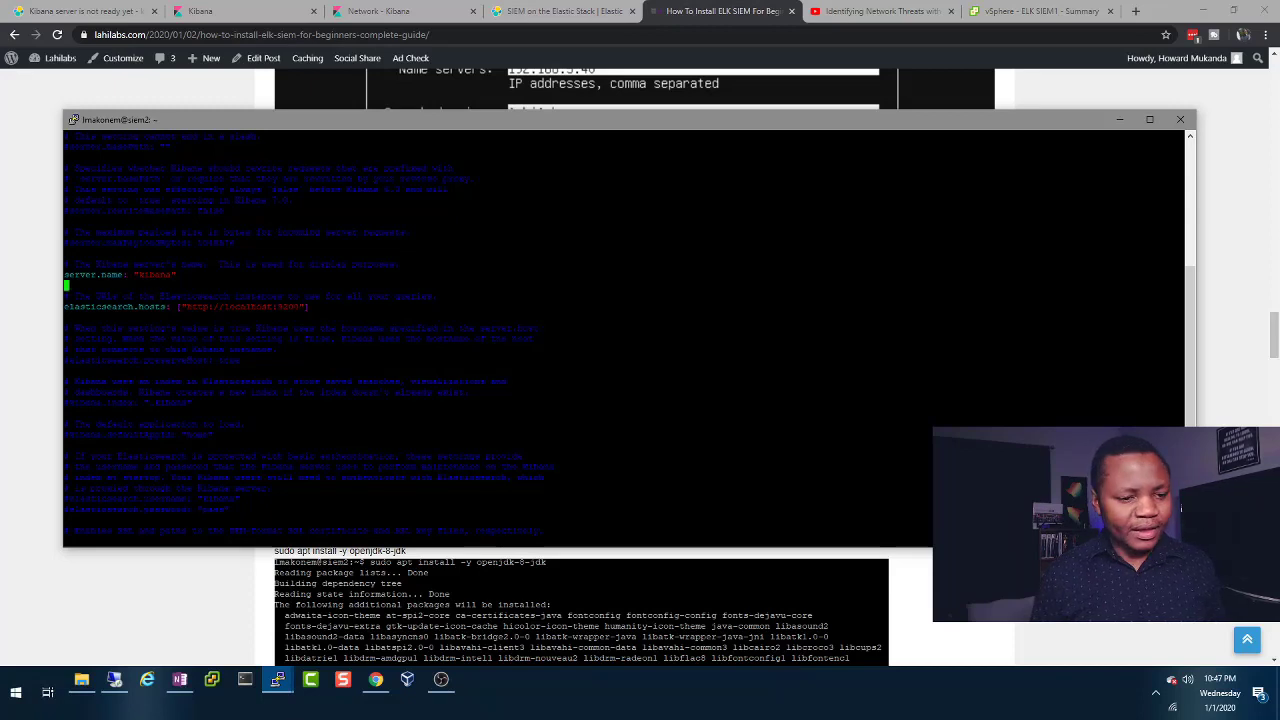
left_click(157, 274)
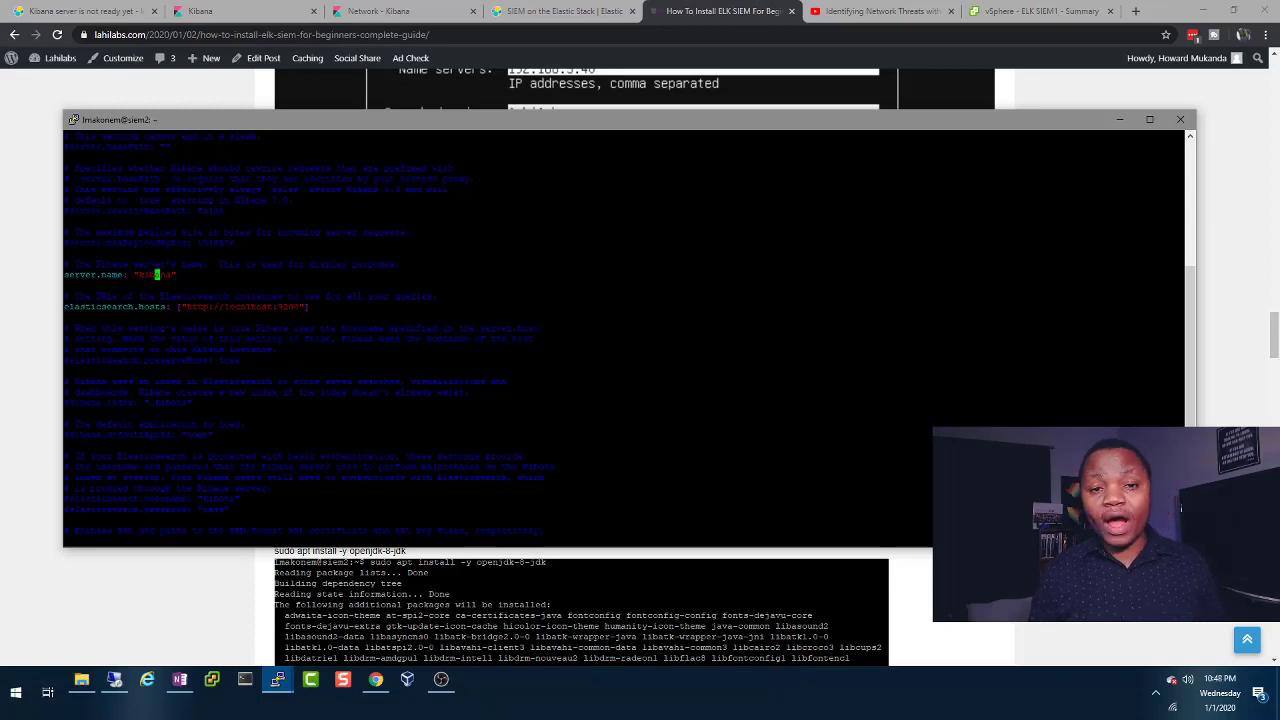
Check the server.host and server.port 5601 lines, then quit vi without changes.
key("Up")
key("Up")
key("Up")
key("Up")
key("Up")
key("Up")
key("Up")
key("Up")
key("Up")
key("Up")
key("Up")
key("Up")
key("Up")
key("Up")
key("Up")
key("Up")
key("Up")
key("Up")
key("Up")
key("Up")
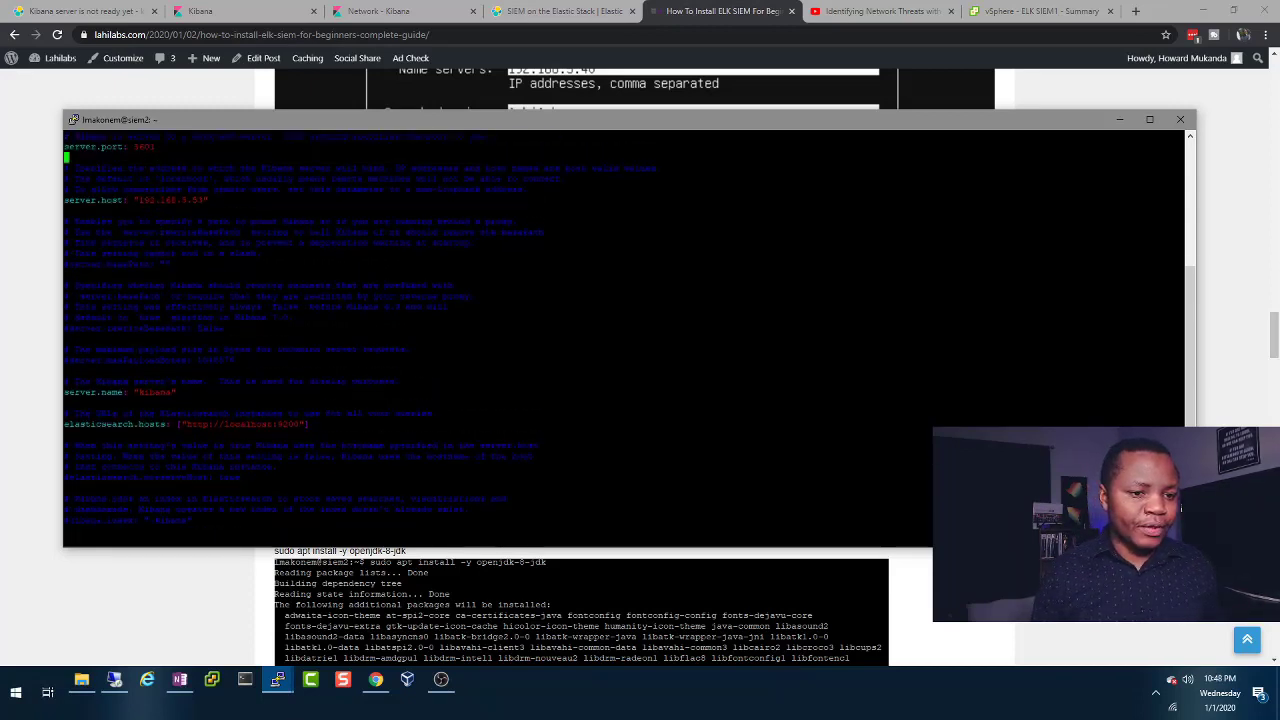
key("Up")
key("Up")
key("Down")
key("Down")
key("Down")
key("Down")
key("Down")
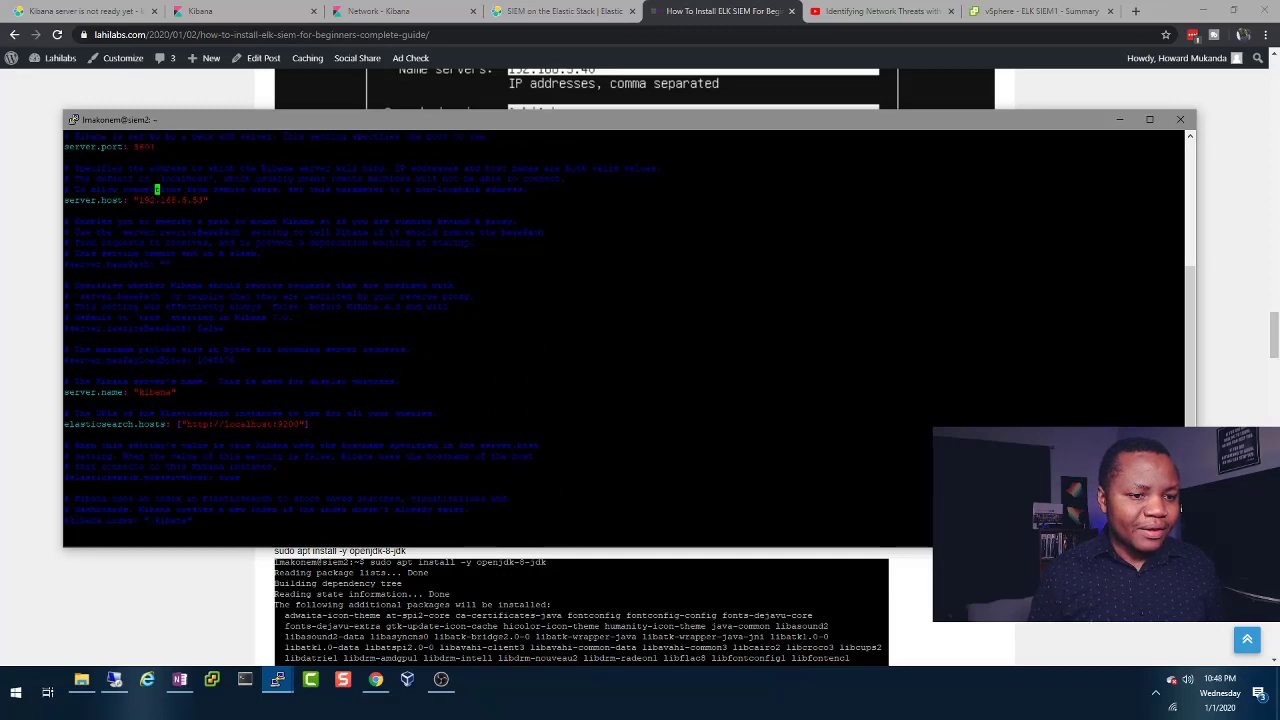
key("Down")
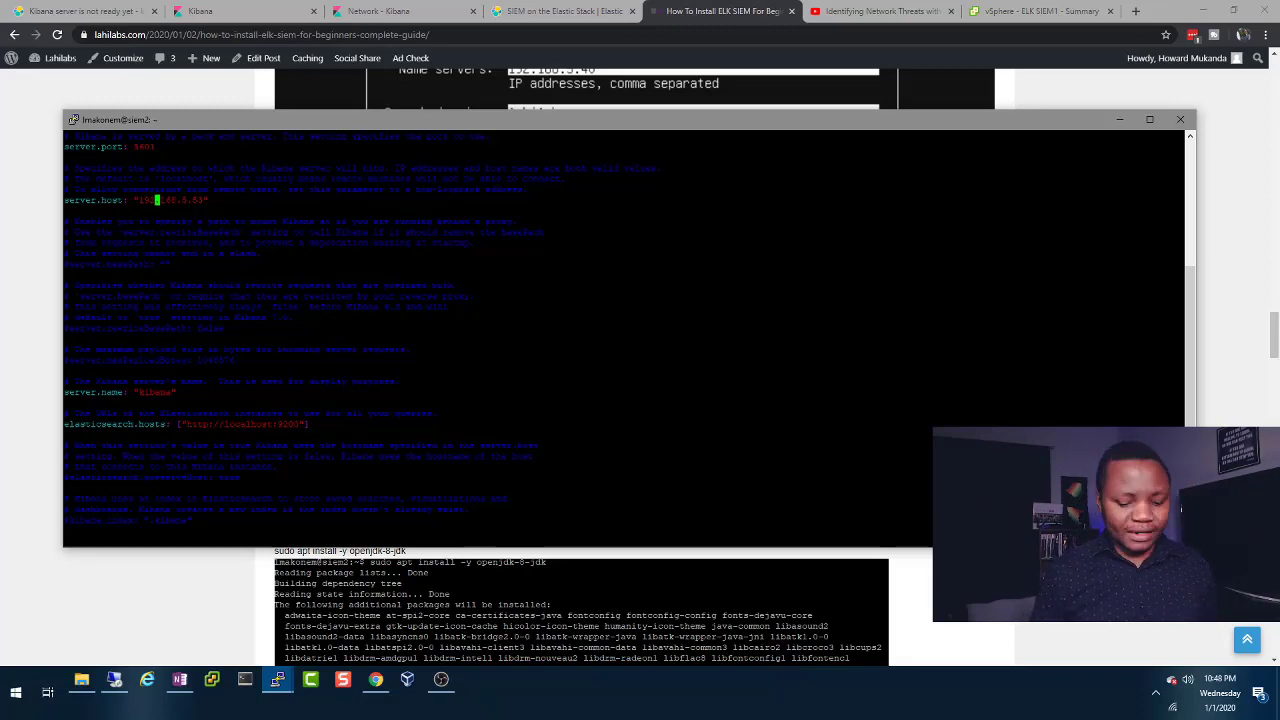
key("Up")
key("Up")
key("Up")
key("Up")
key("Up")
key("Up")
key("Down")
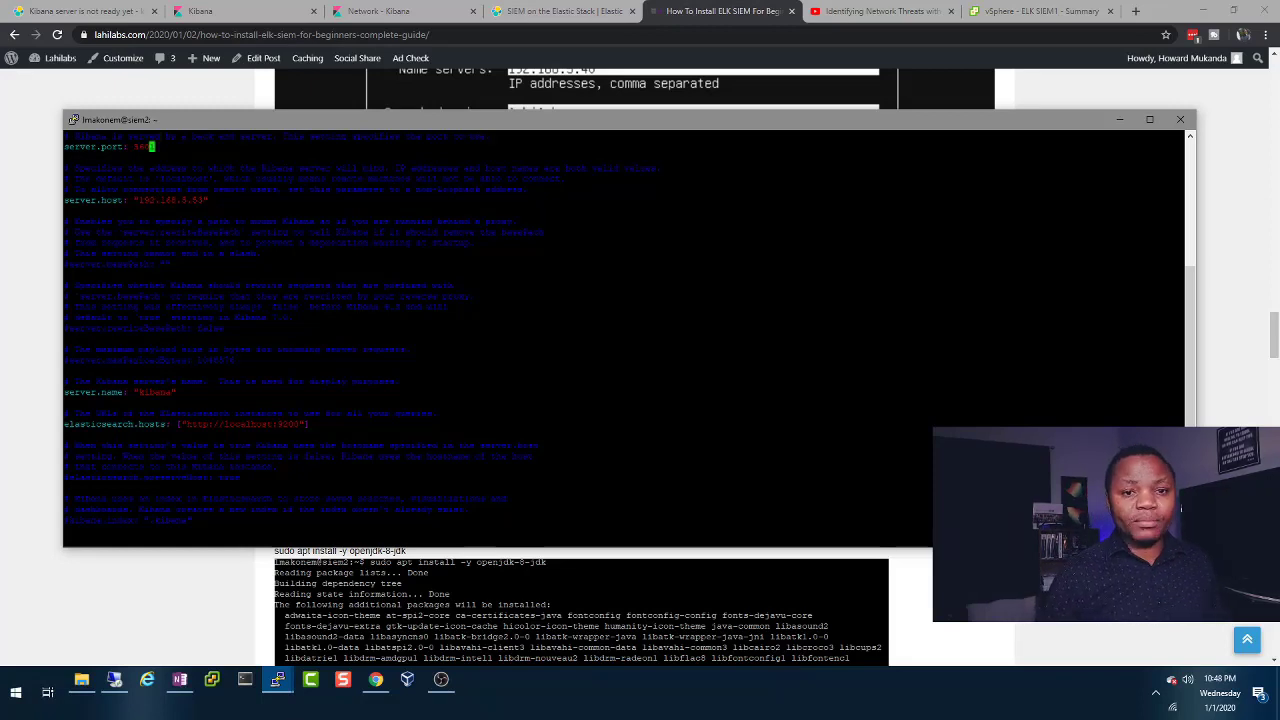
key("Up")
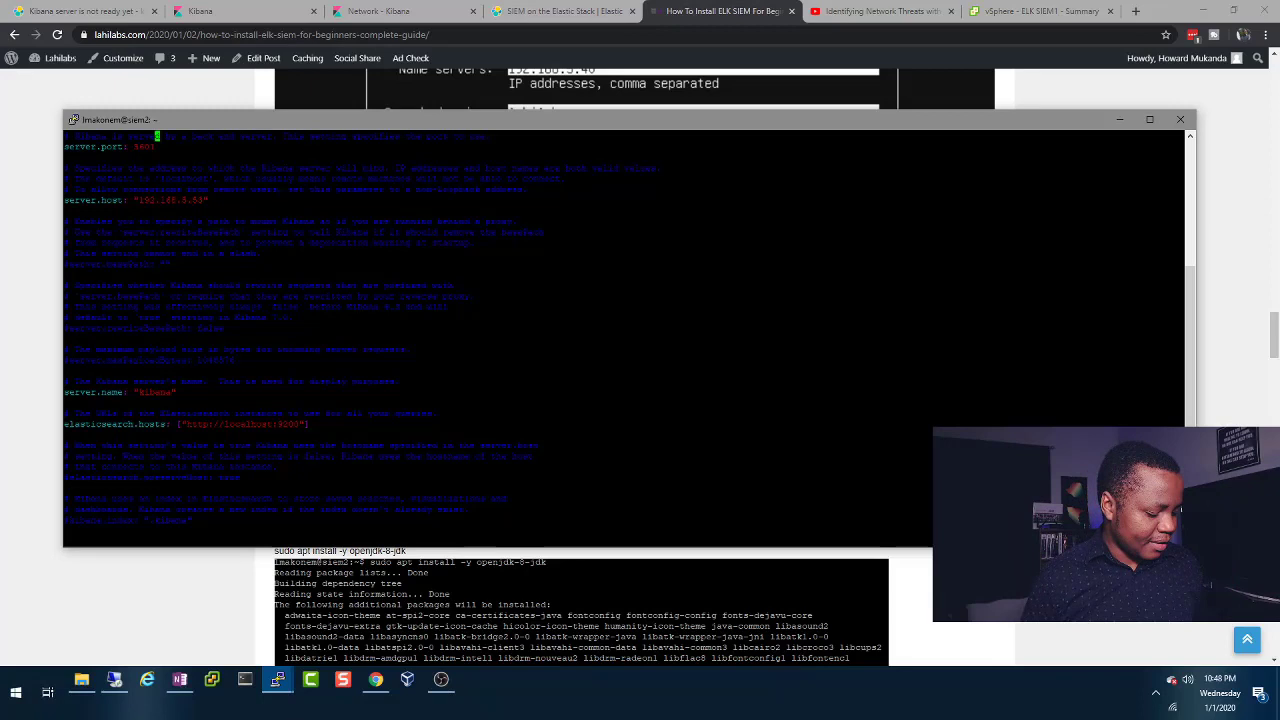
type(":q")
key("Return")
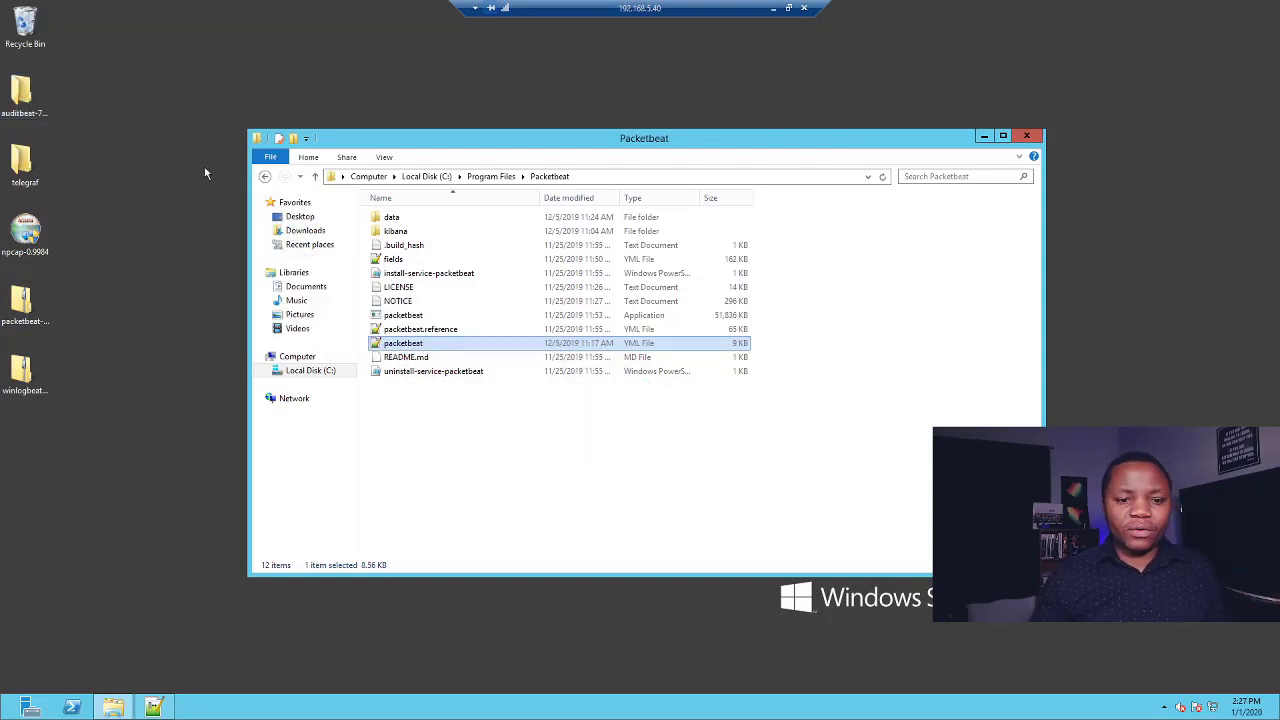
Go up to C:\Program Files and open the Auditbeat folder.
left_click(491, 178)
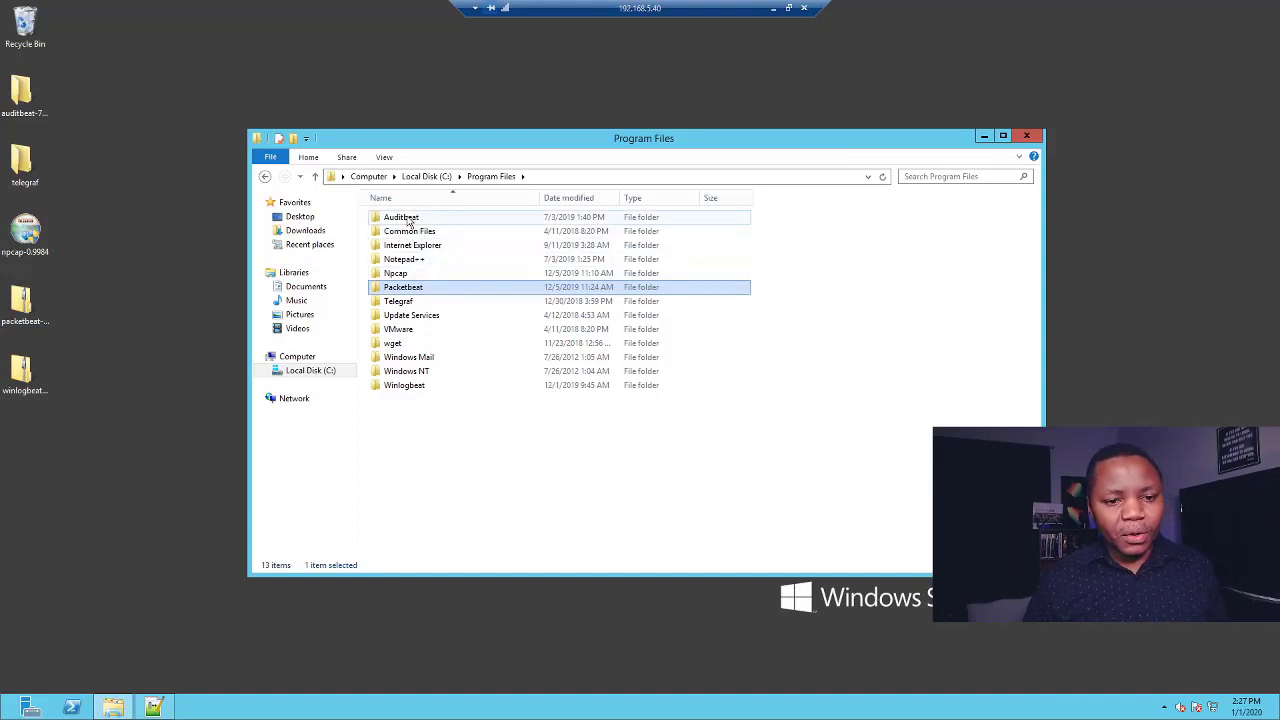
double_click(405, 218)
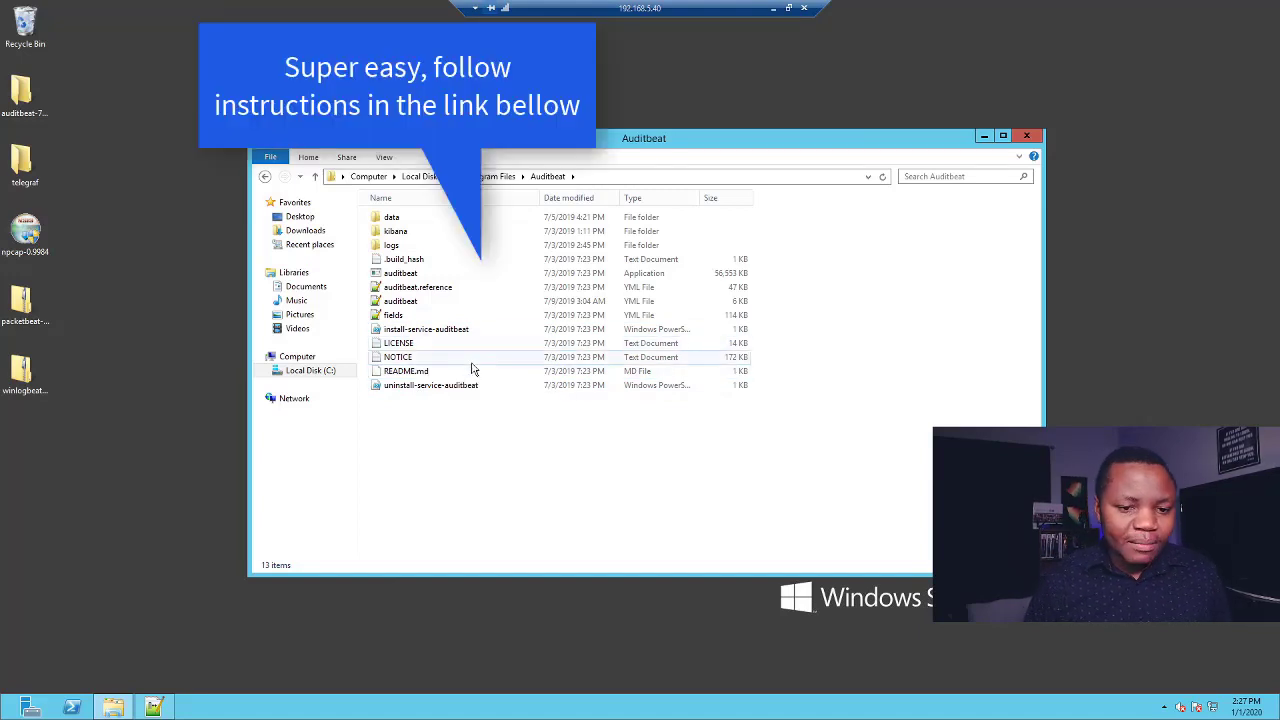
Open auditbeat.yml and highlight the Logstash hosts 192.168.5.58:5045 and output.elasticsearch block.
double_click(406, 302)
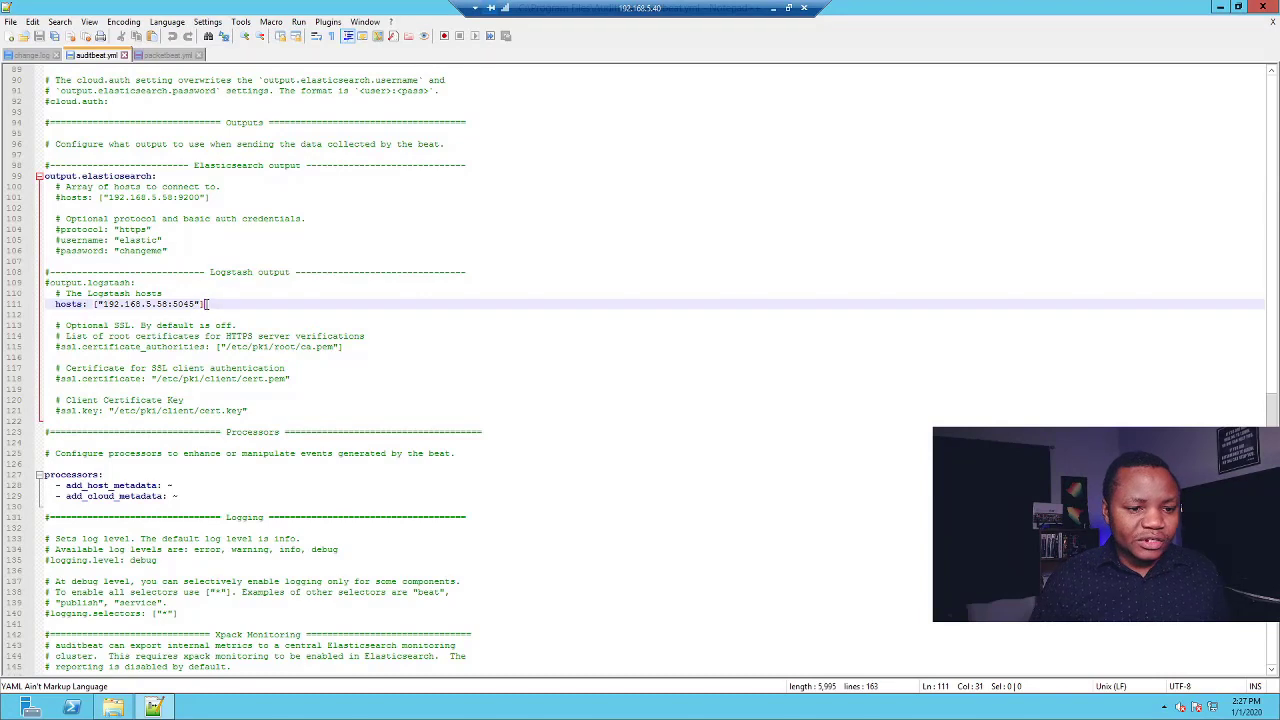
left_click_drag(204, 304, 49, 307)
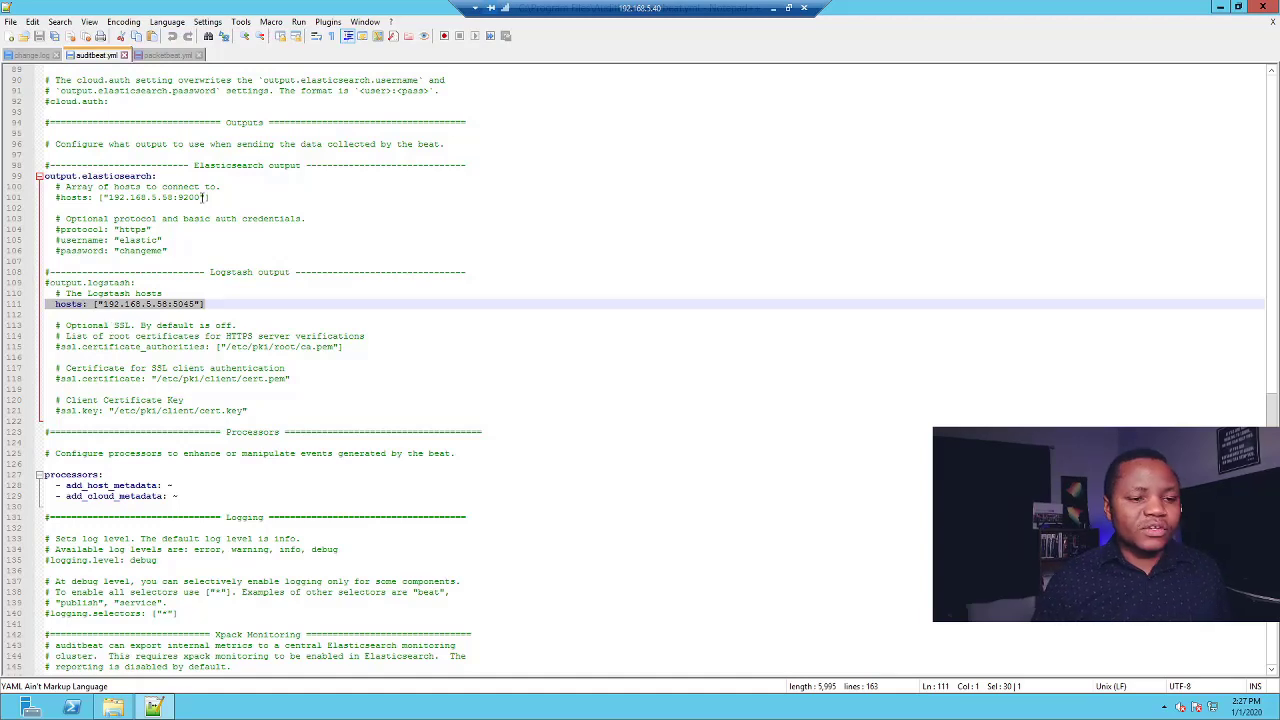
left_click(218, 197)
left_click_drag(218, 197, 55, 187)
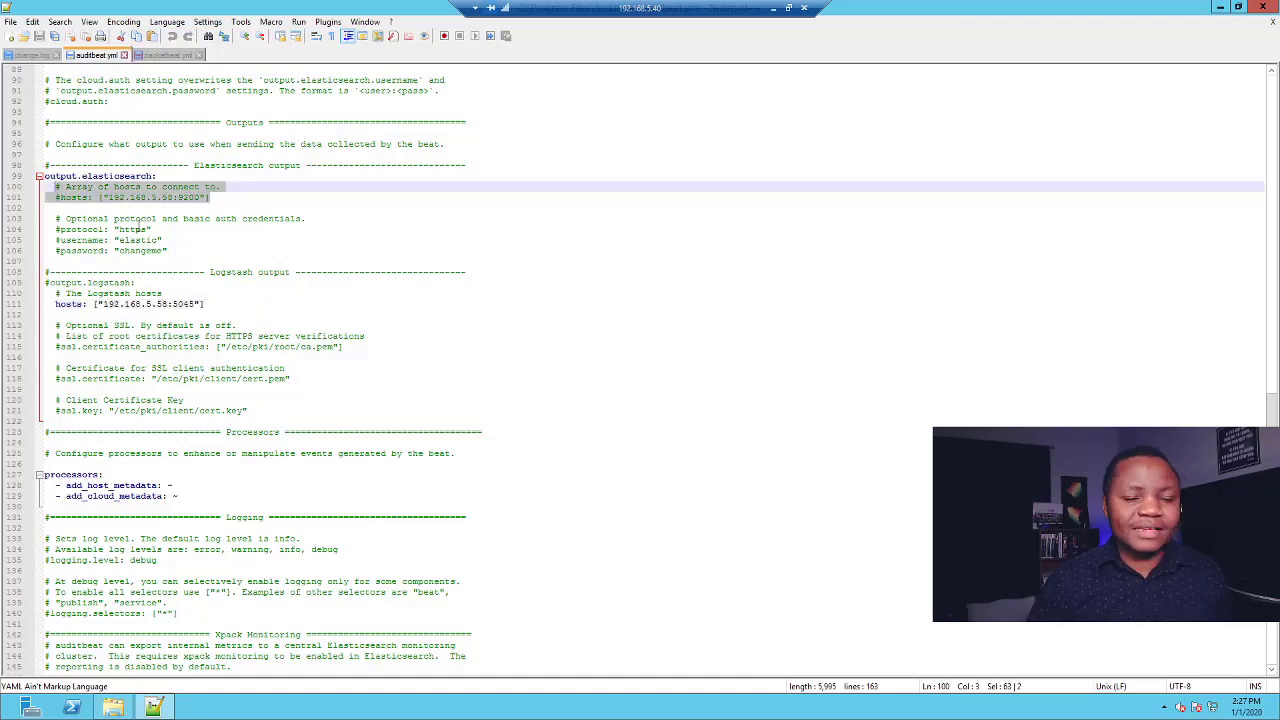
left_click(252, 199)
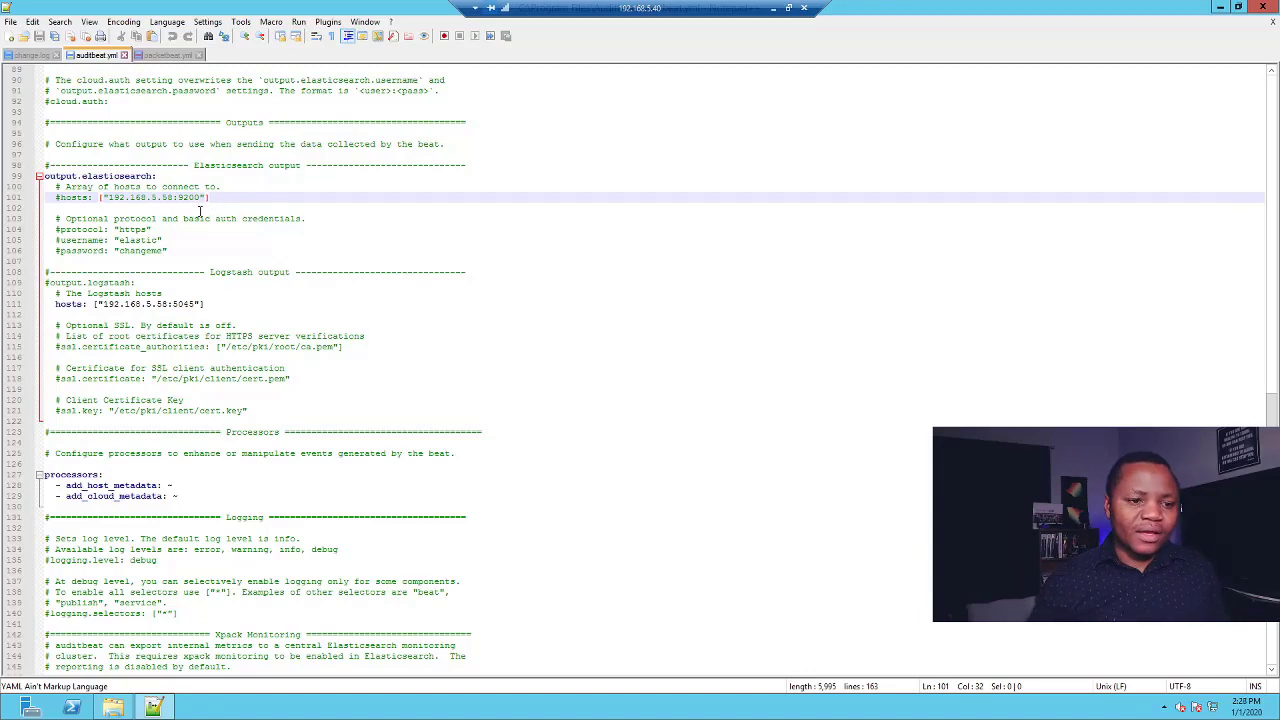
key("shift+Up")
key("shift+Up")
key("shift+Home")
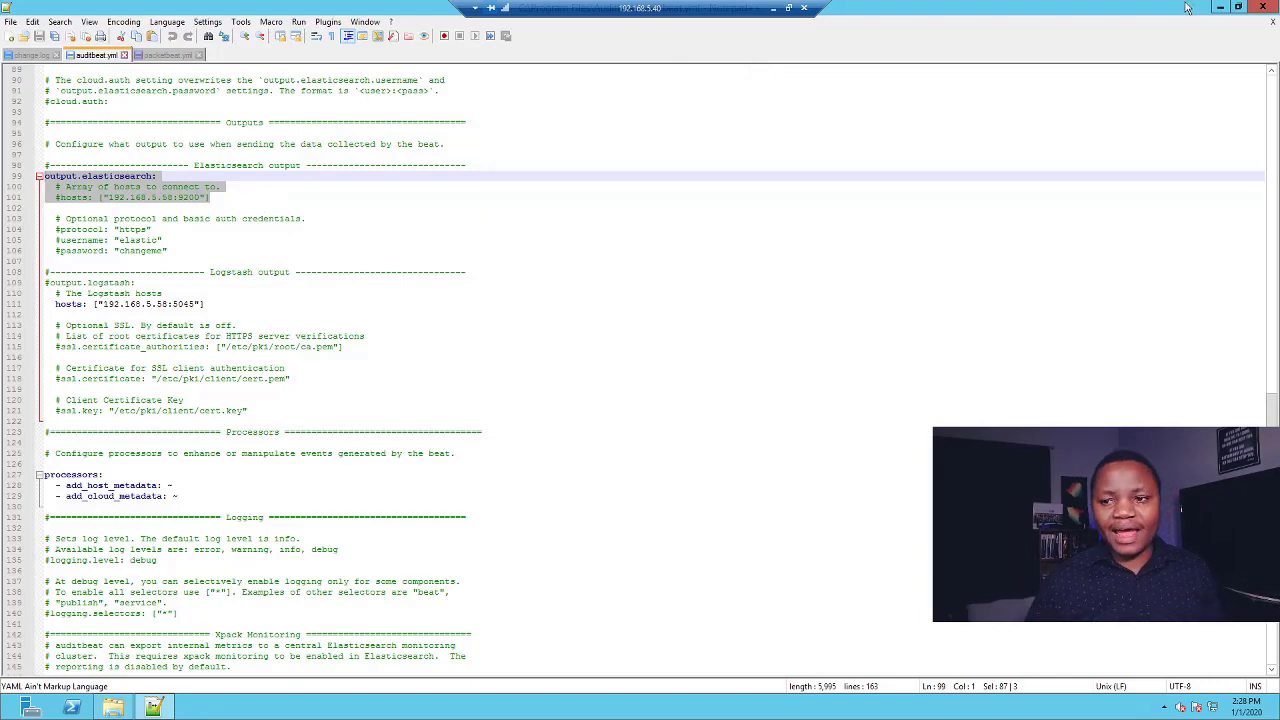
Leave the remote desktop to view Kibana's SIEM Overview with 9,731 Winlogbeat host events.
left_click(1220, 8)
left_click(773, 8)
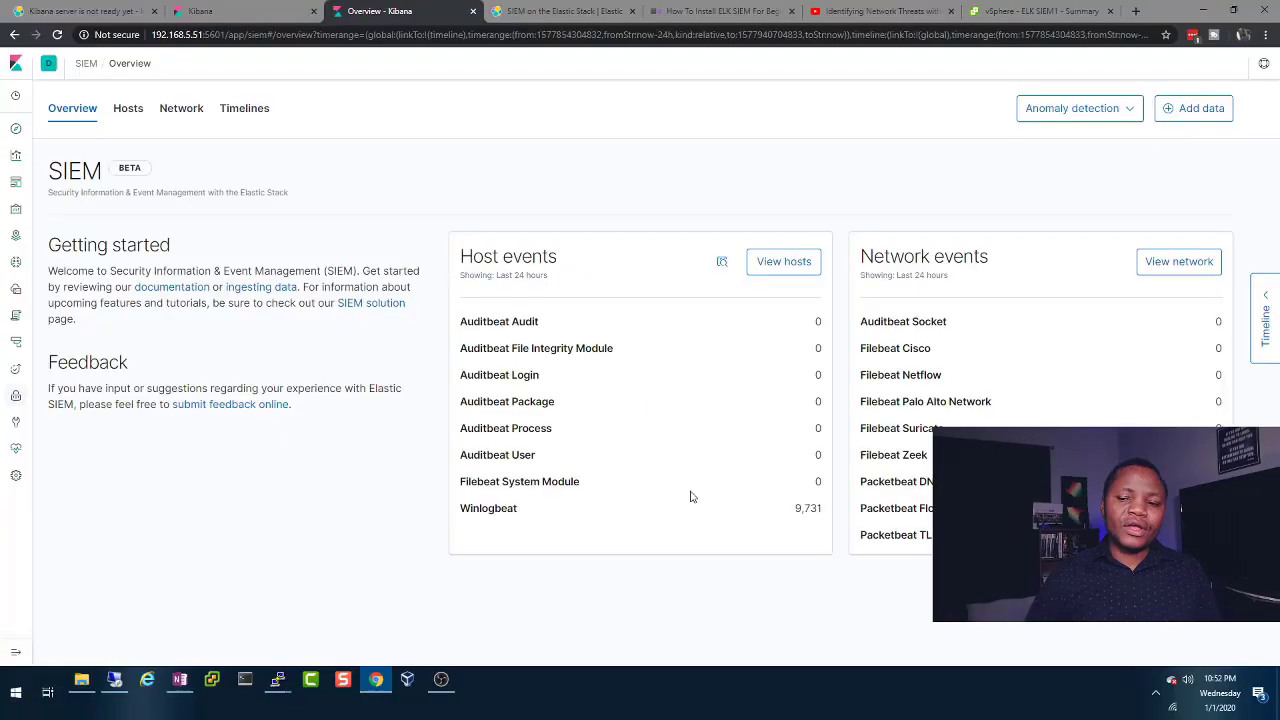